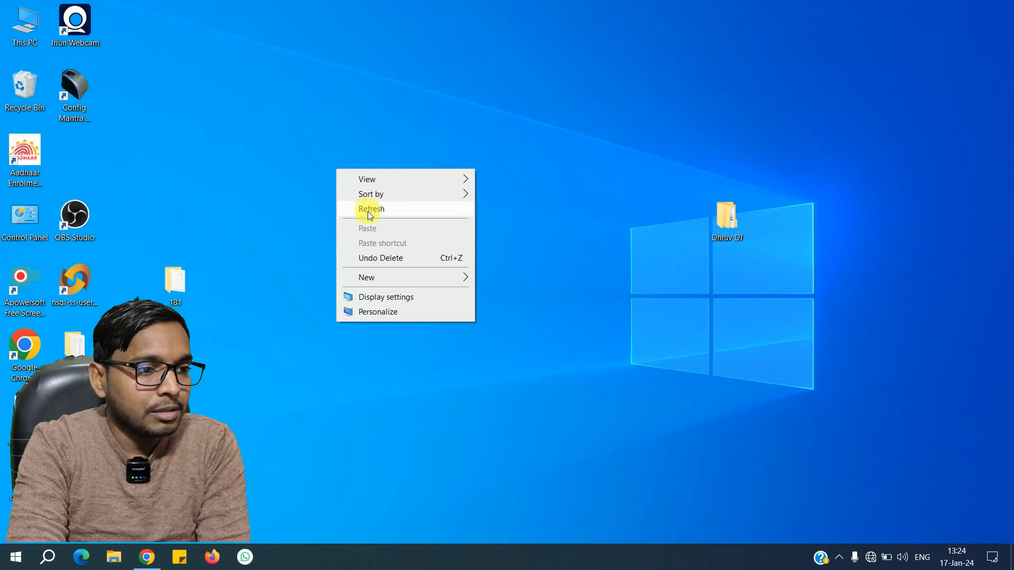
left_click(370, 211)
right_click(369, 212)
left_click(398, 250)
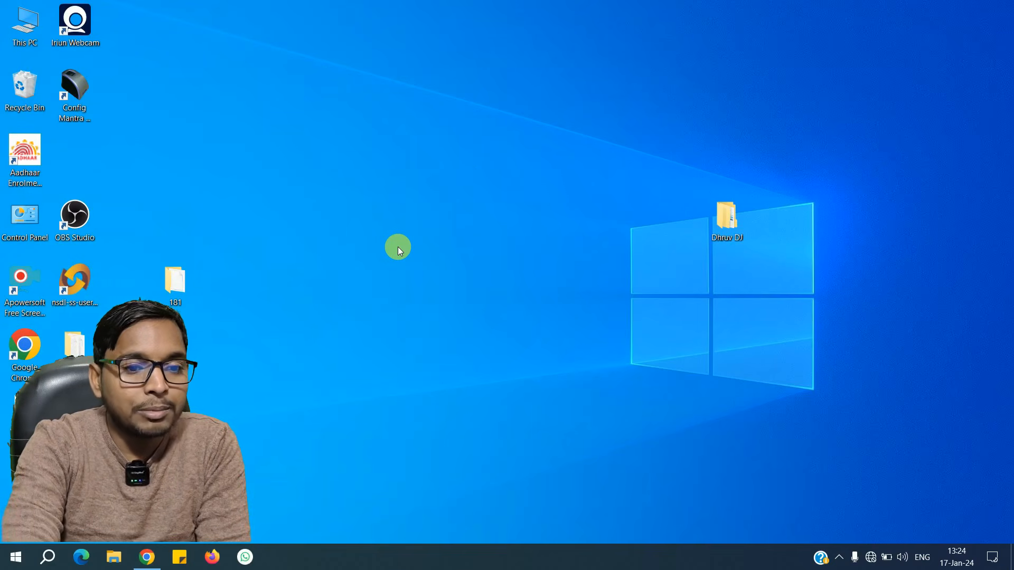
Connect the computer to the omni_lpda Wi-Fi network.
left_click(879, 559)
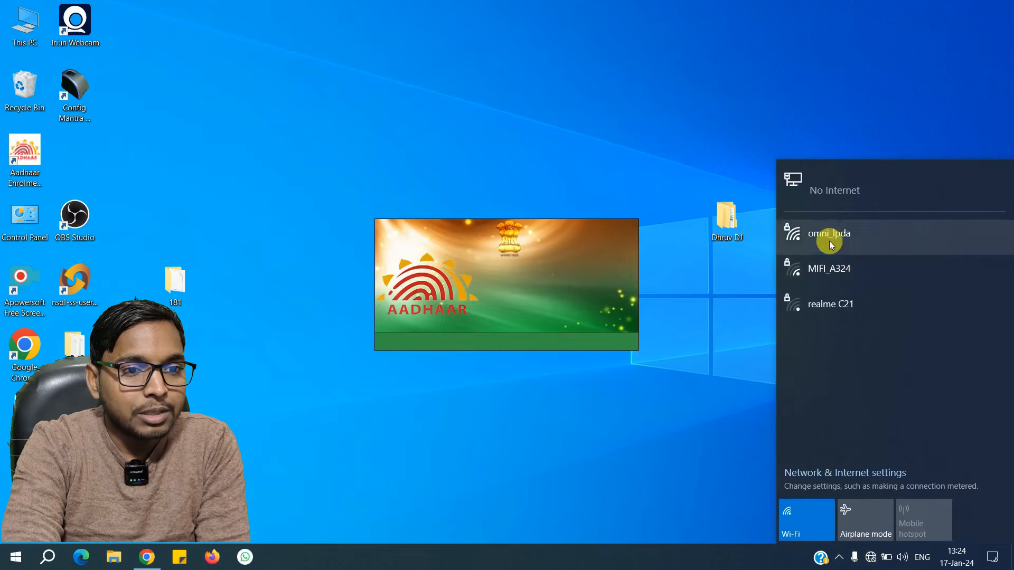
left_click(829, 241)
left_click(829, 263)
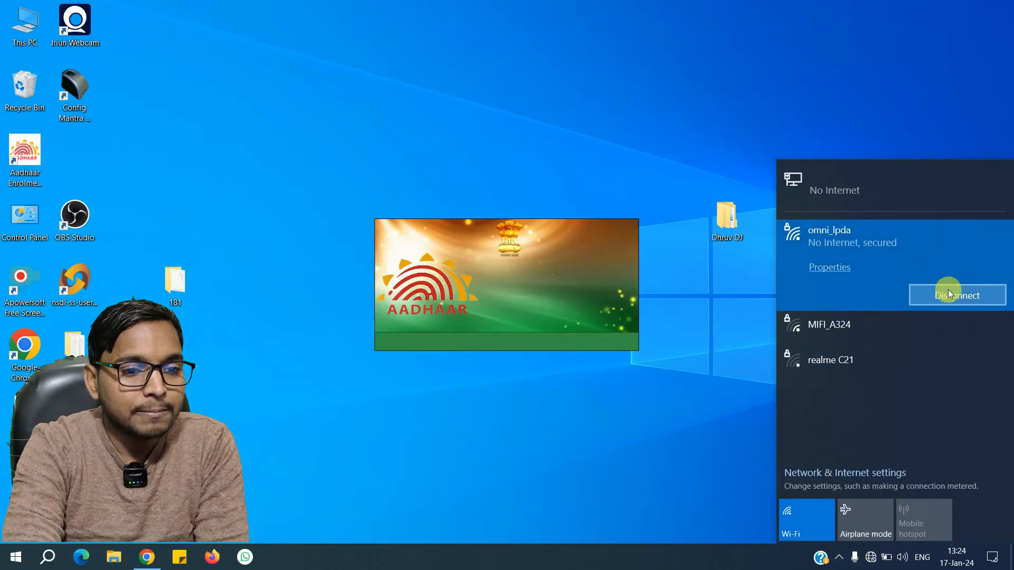
left_click(727, 385)
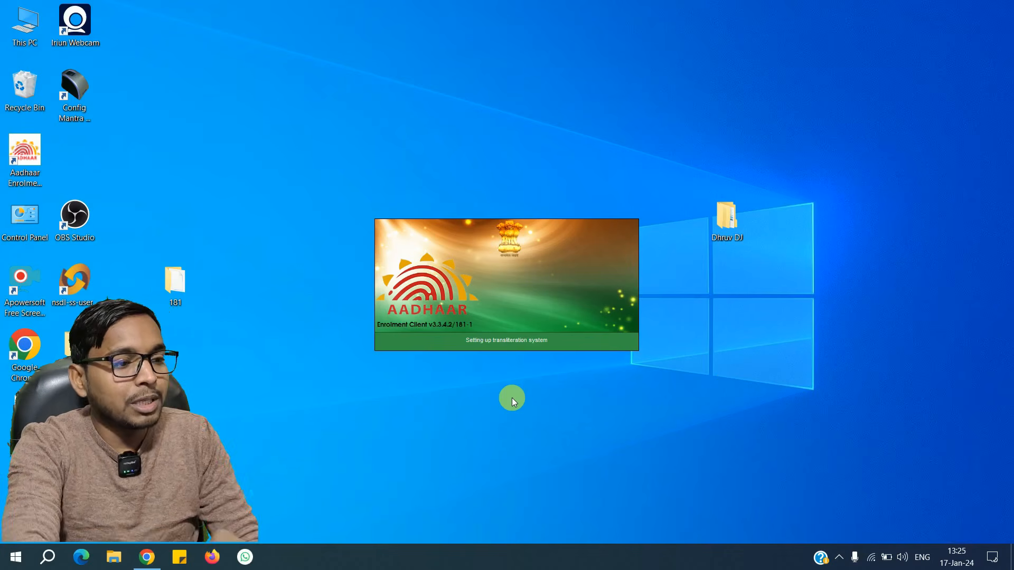
Open the Windows Services manager, stop the Aadhaar Enrol Service Client service, and cancel the Aadhaar login.
left_click(10, 560)
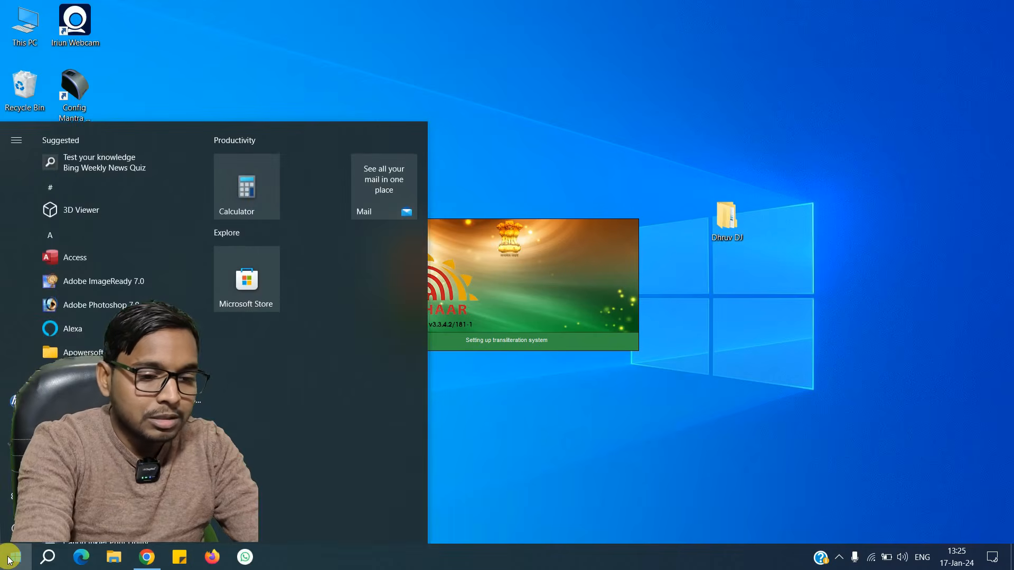
type("ser")
key("Return")
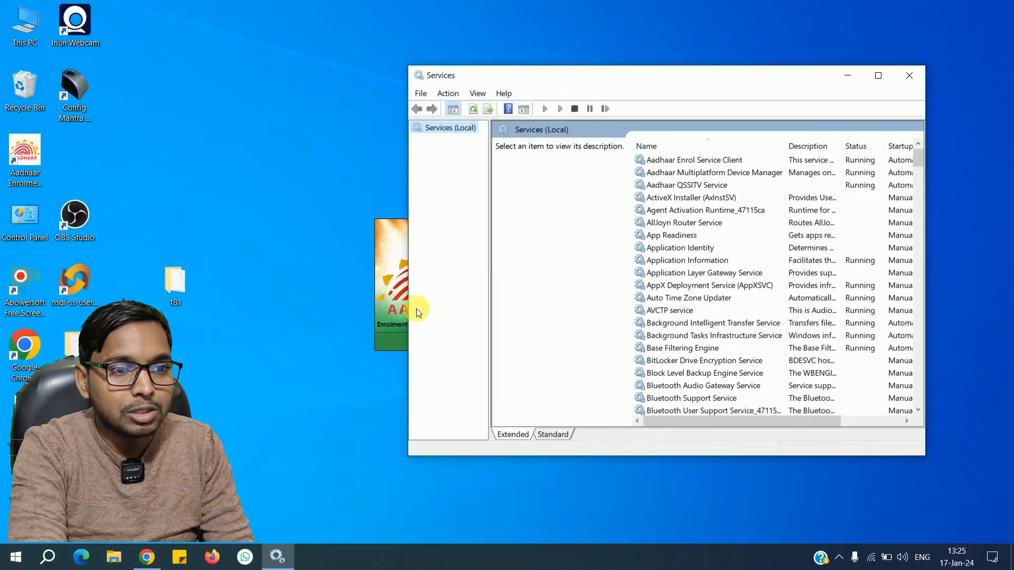
left_click(670, 160)
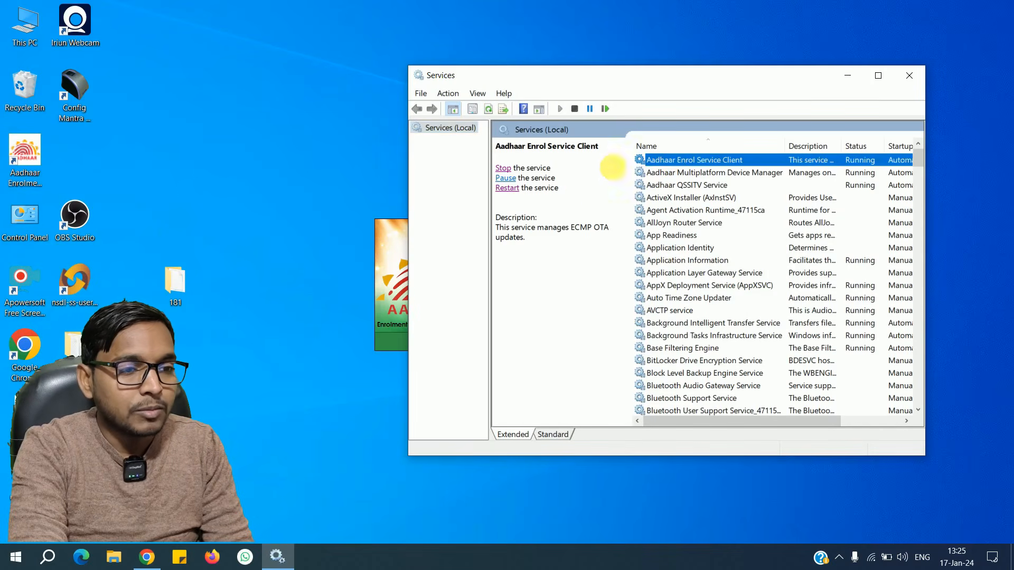
left_click(504, 168)
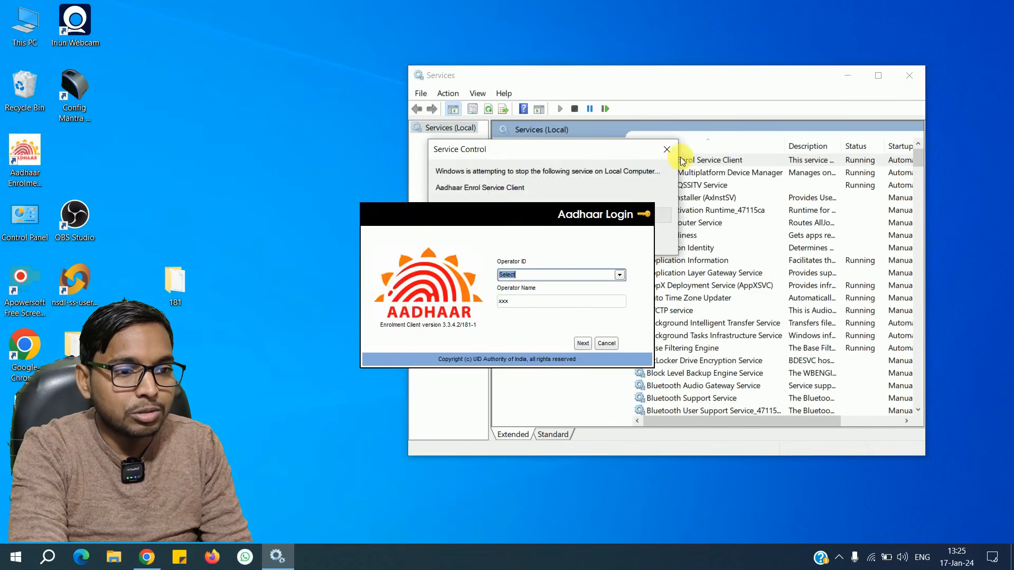
left_click(606, 343)
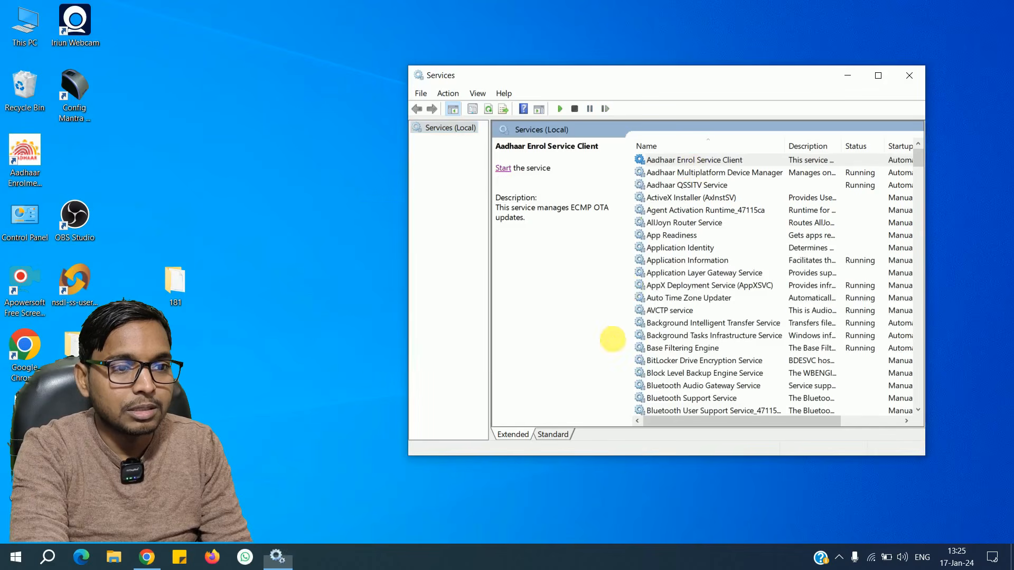
Stop the Aadhaar Multiplatform Device Manager and Aadhaar QSSITV Service services and put the Services window away.
left_click(657, 173)
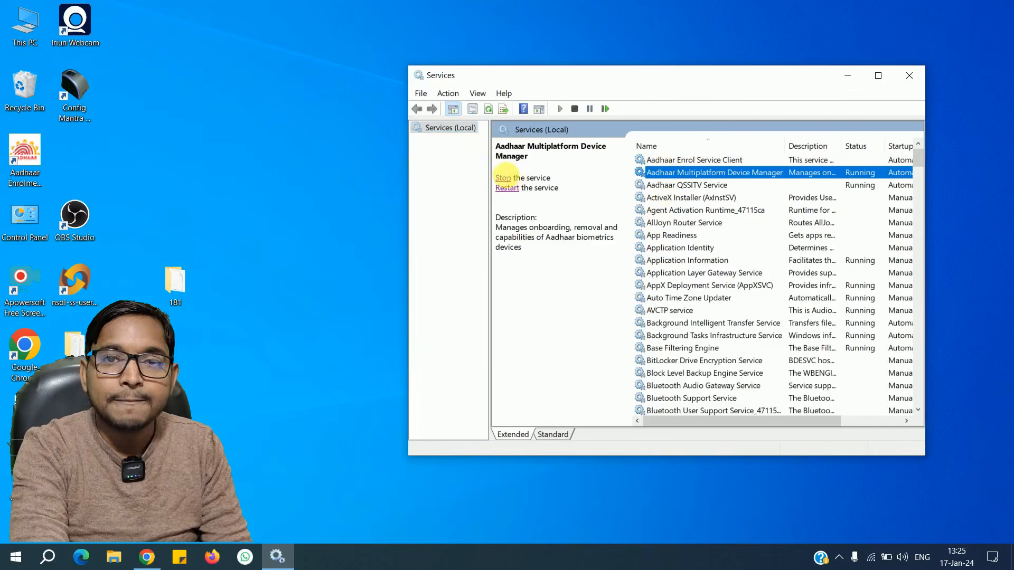
left_click(505, 179)
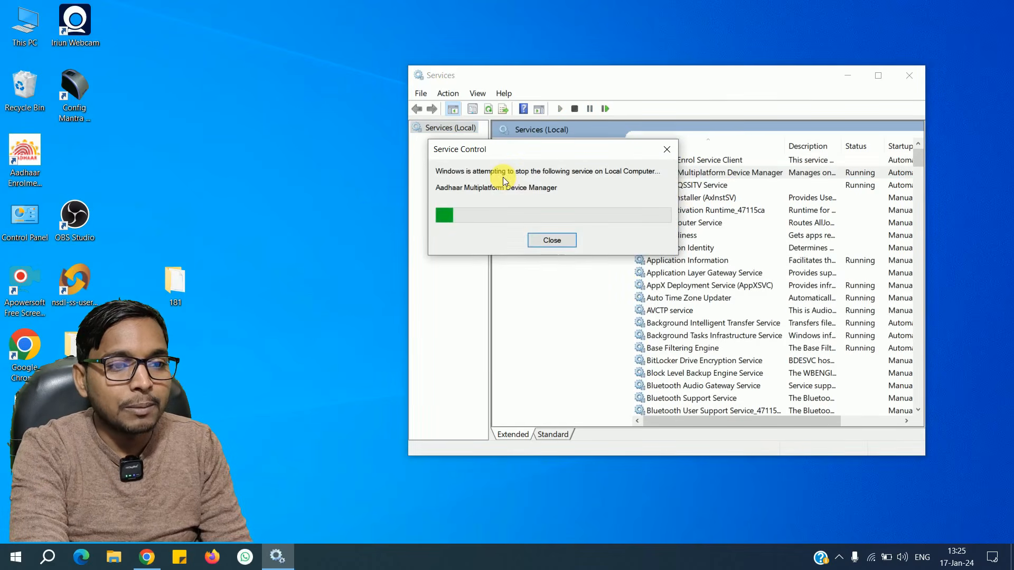
left_click(687, 185)
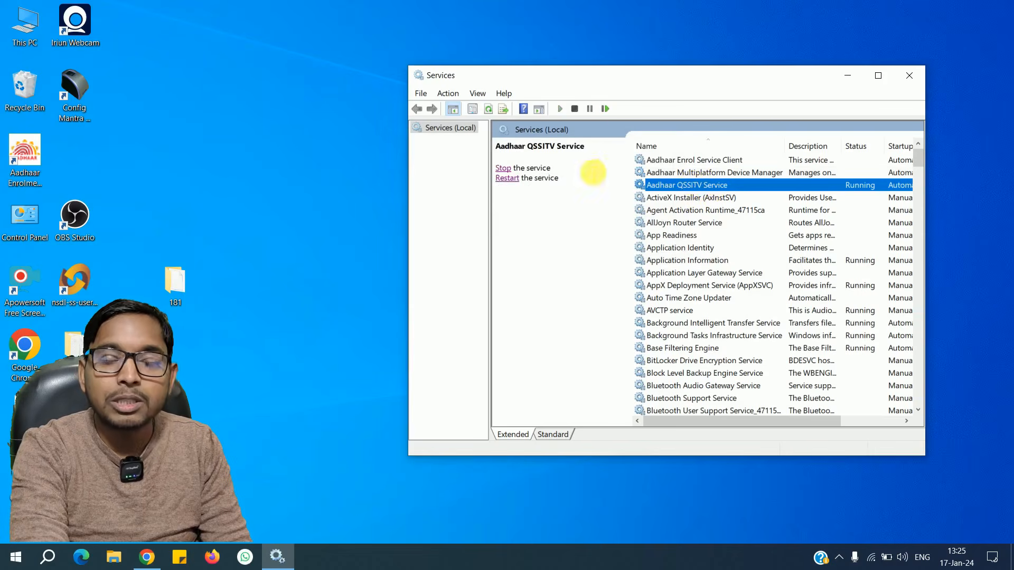
left_click(504, 168)
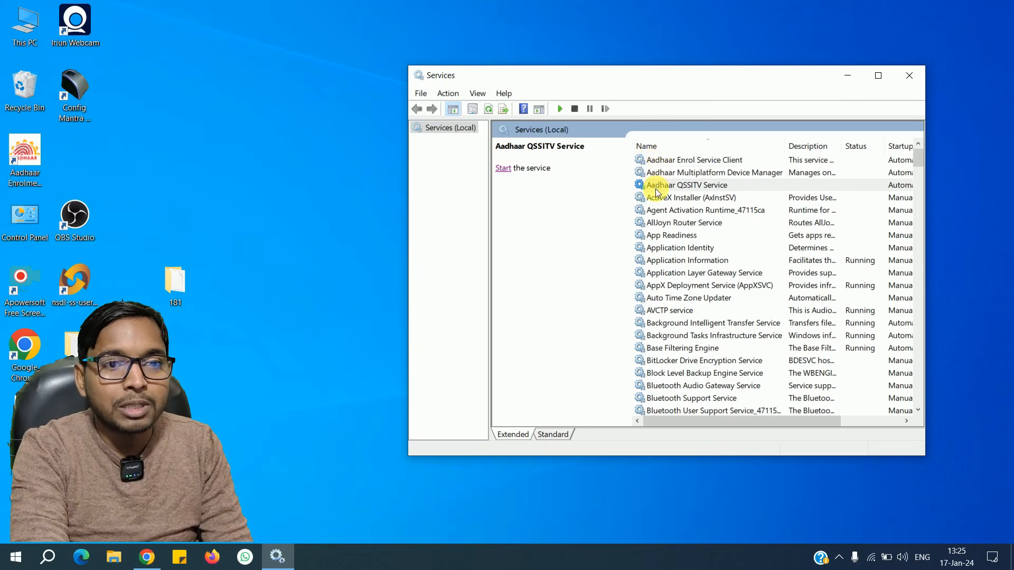
left_click(907, 76)
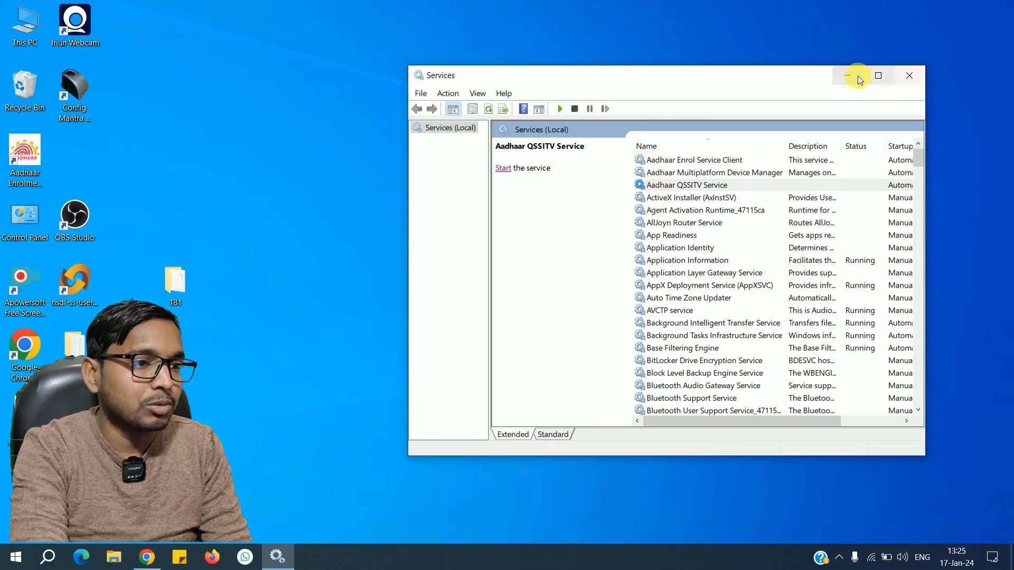
Open the seed folder inside the Aadhaar Enrolment Client's installation location and keep its window minimized.
right_click(424, 36)
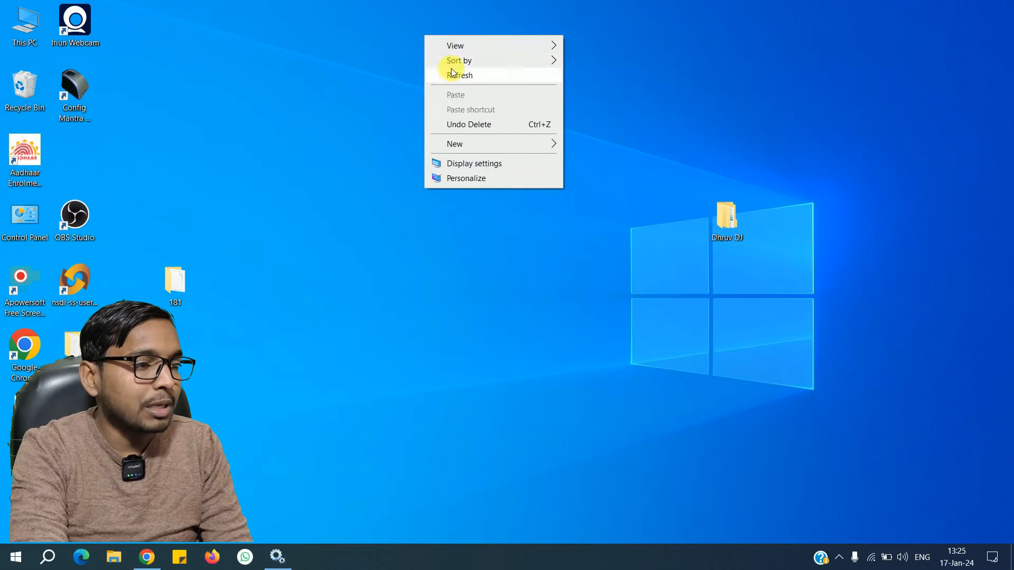
left_click(449, 75)
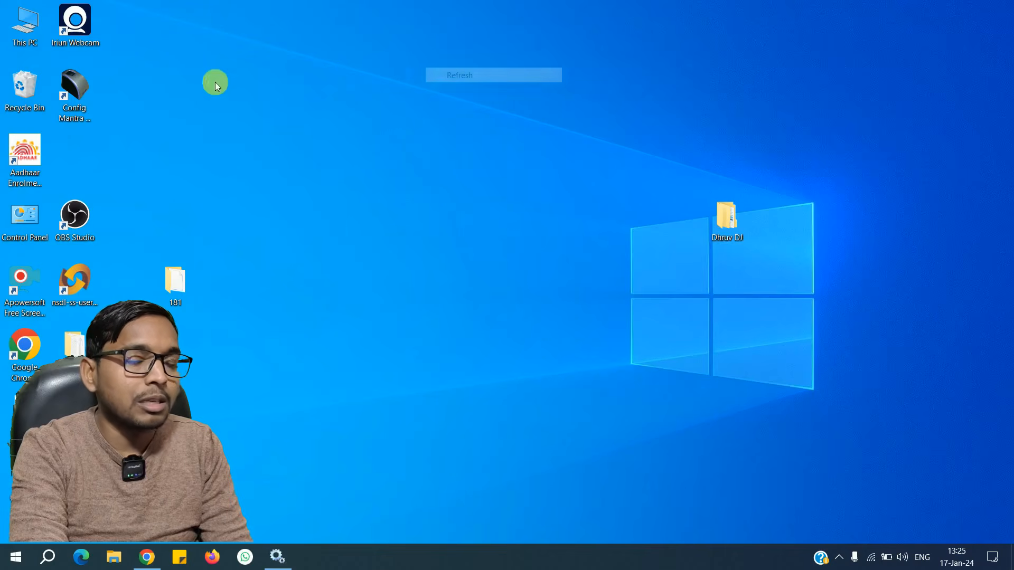
right_click(33, 152)
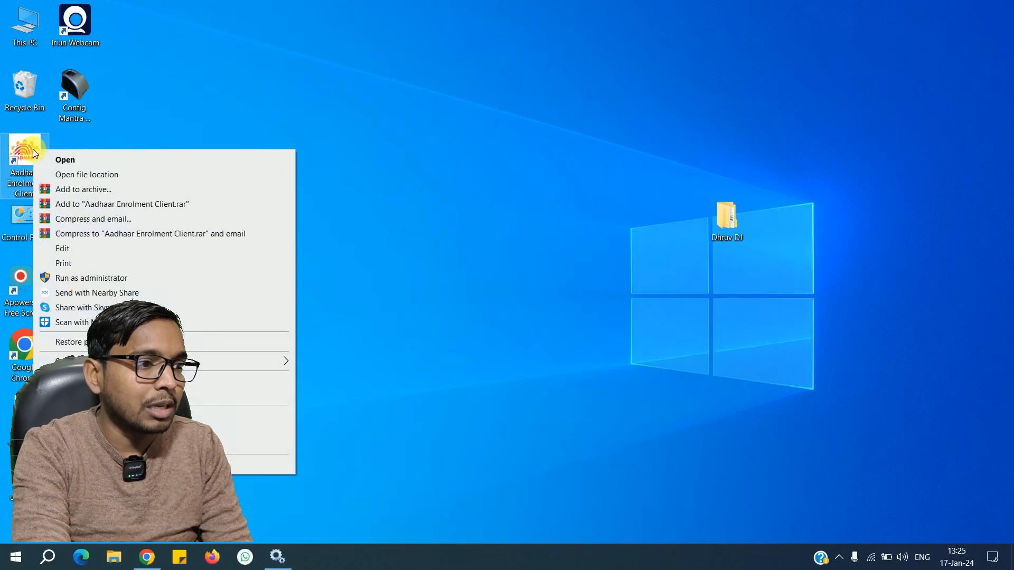
left_click(72, 182)
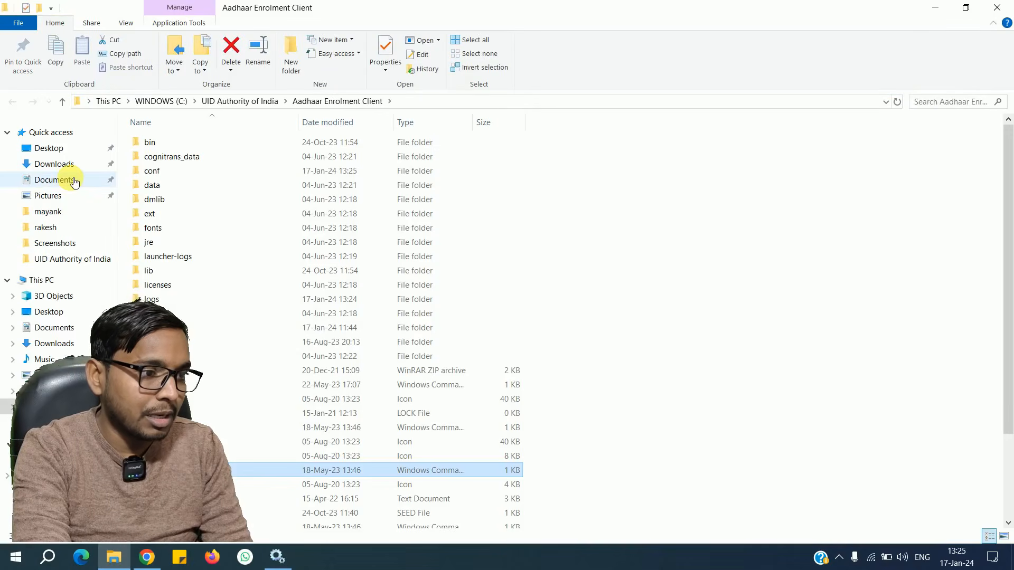
left_click(169, 327)
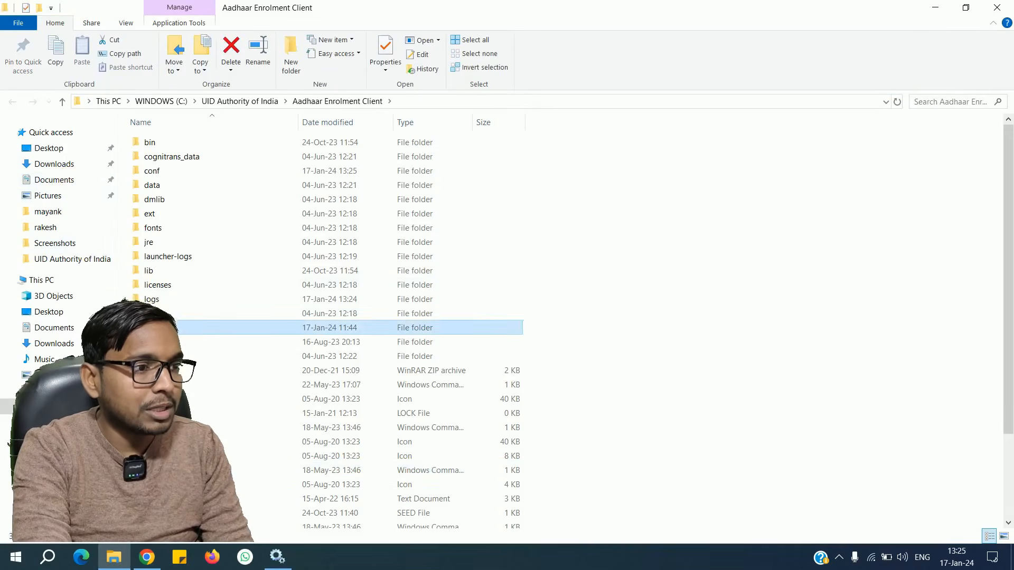
double_click(169, 327)
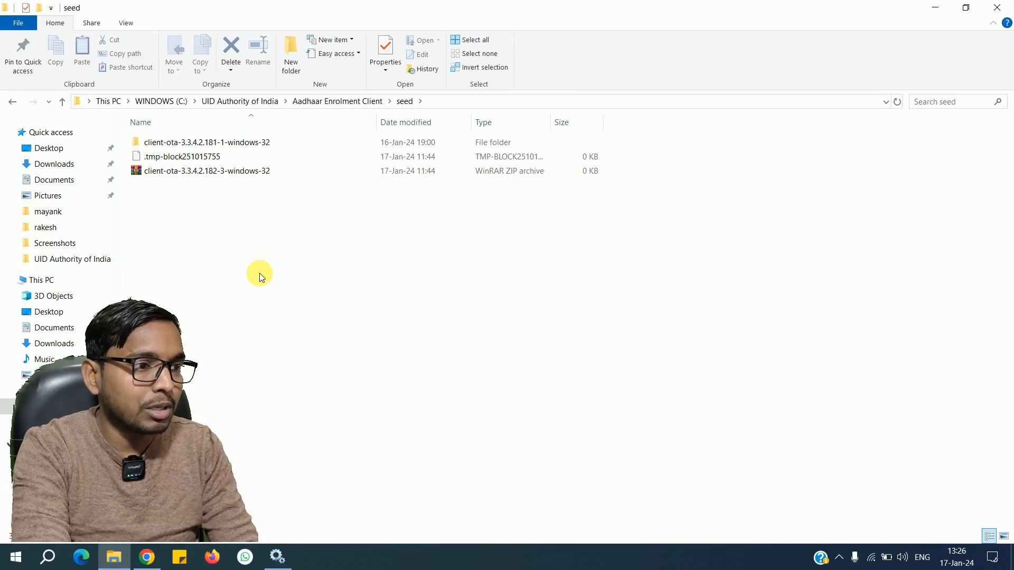
left_click_drag(207, 224, 210, 137)
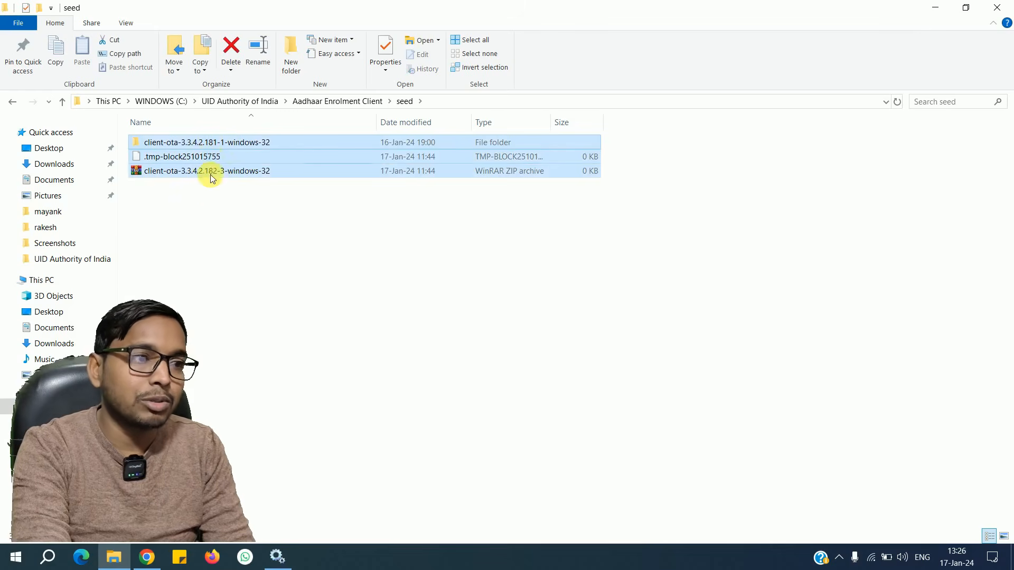
left_click(219, 249)
left_click(934, 7)
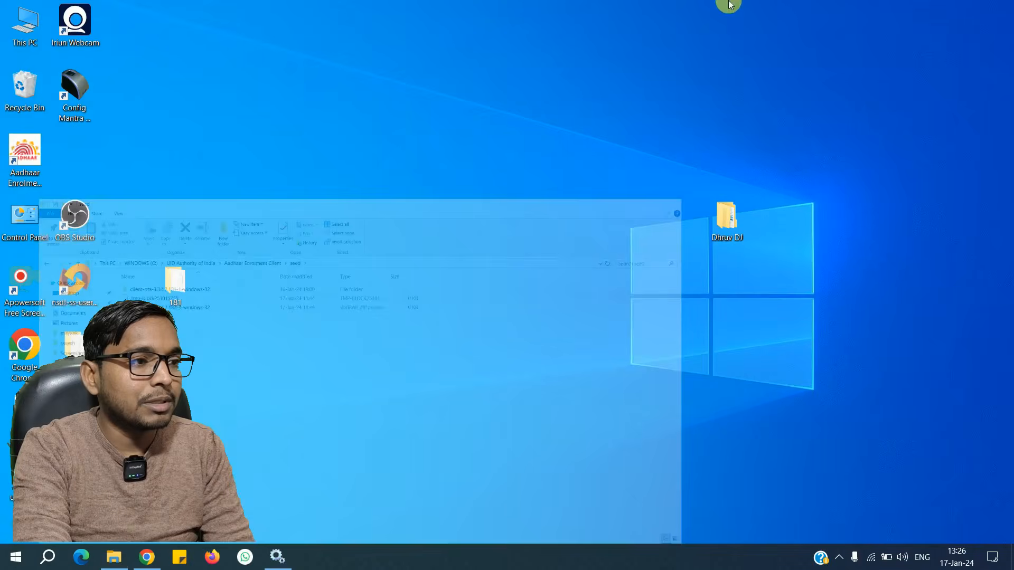
Copy the client-ota-3.3.4.2.182-3-windows-32 archive and its matching .zip.caibx file from the Downloads folder.
double_click(33, 23)
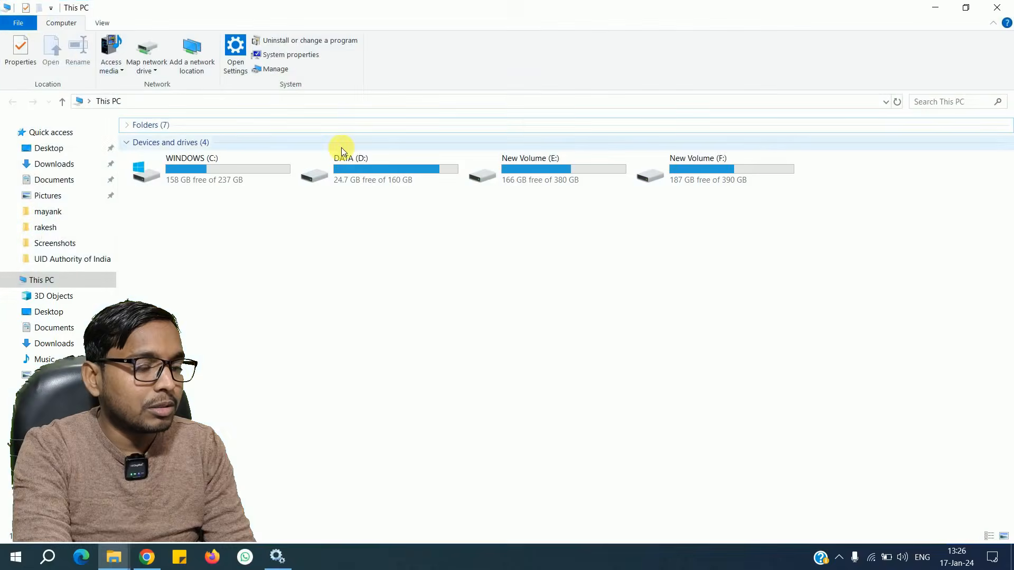
left_click(55, 165)
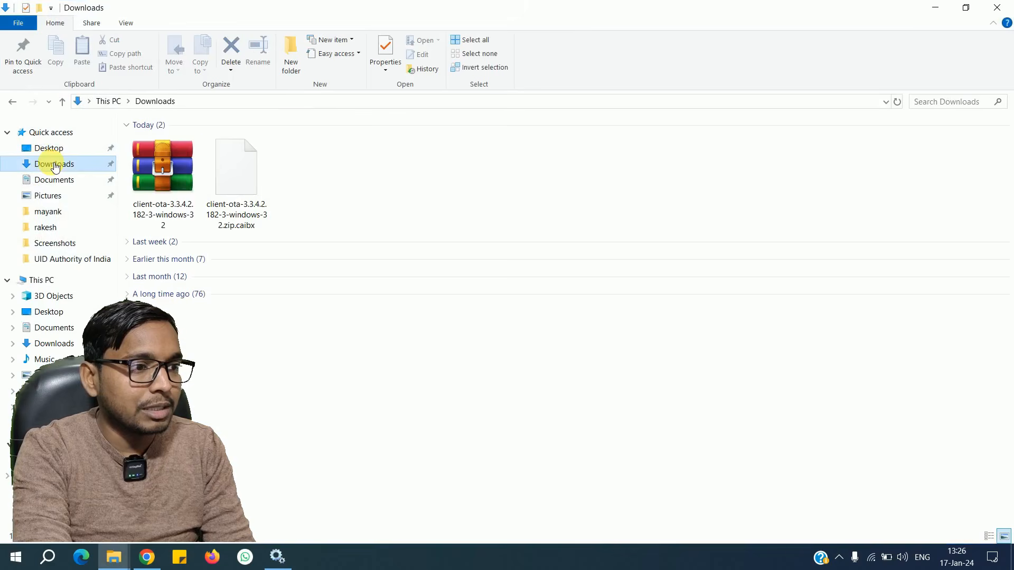
left_click_drag(328, 168, 177, 169)
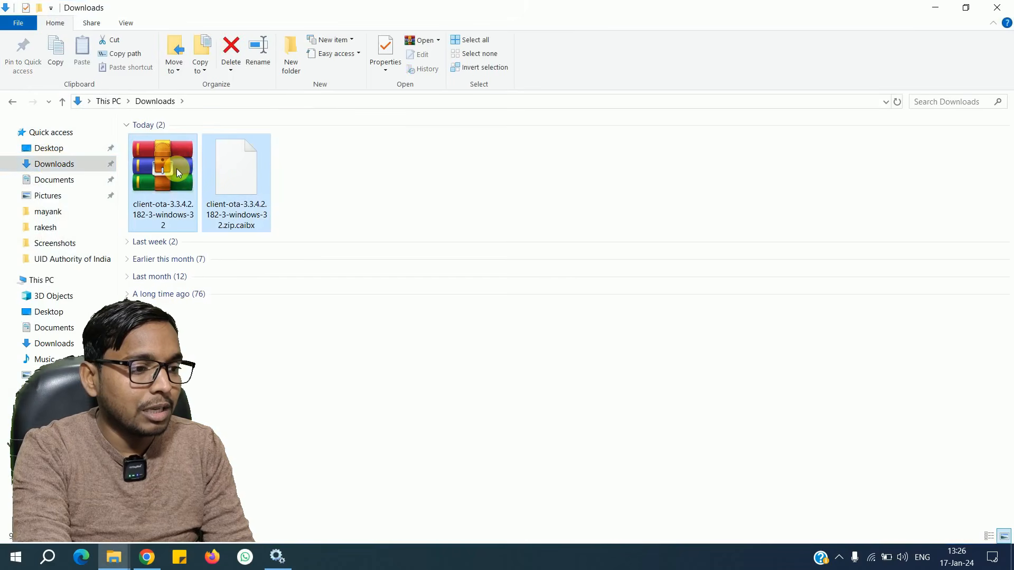
Switch to Chrome and examine the Google Drive folder that holds the two client-ota-3.3.4.2.182-3 update files and its link.
left_click(157, 561)
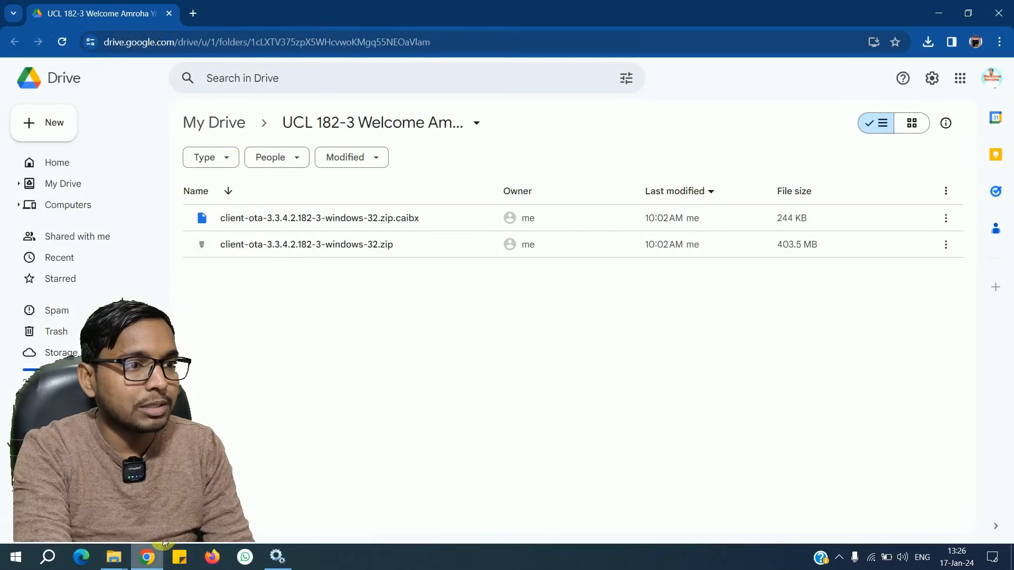
left_click(440, 45)
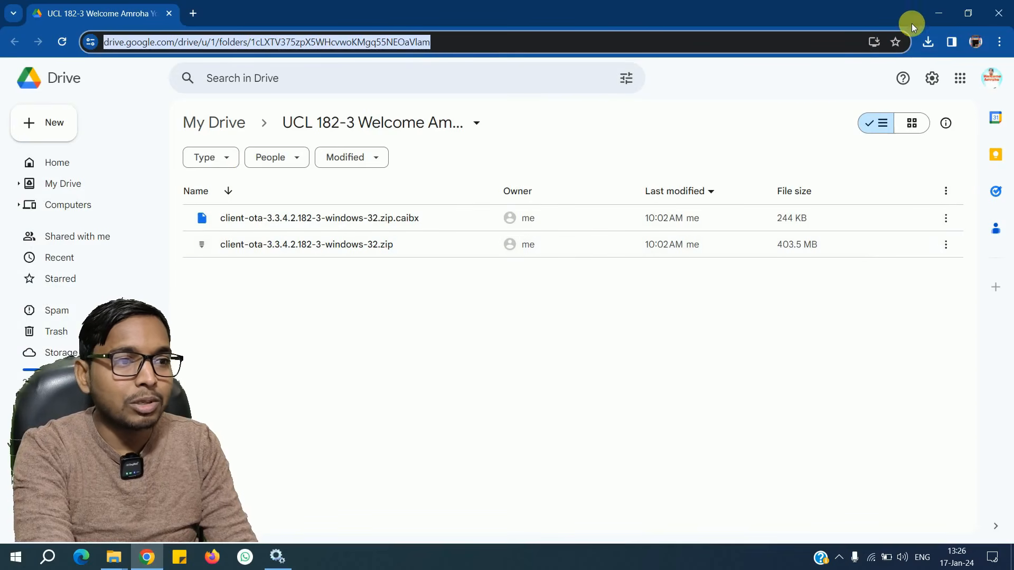
left_click(939, 13)
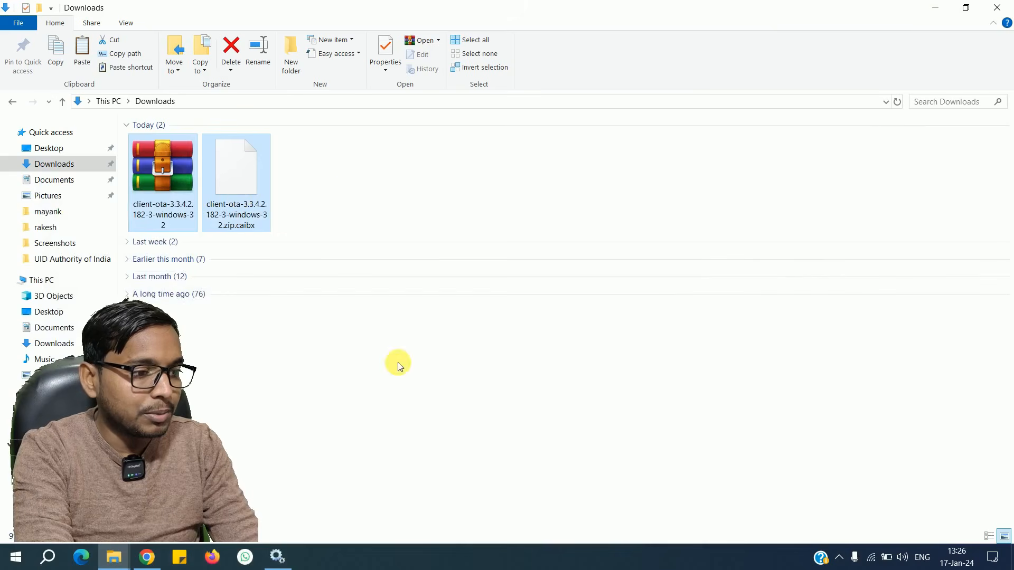
Paste the two copied update files into the seed folder, replacing the existing client-ota-3.3.4.2.182-3-windows-32.zip.
left_click(111, 566)
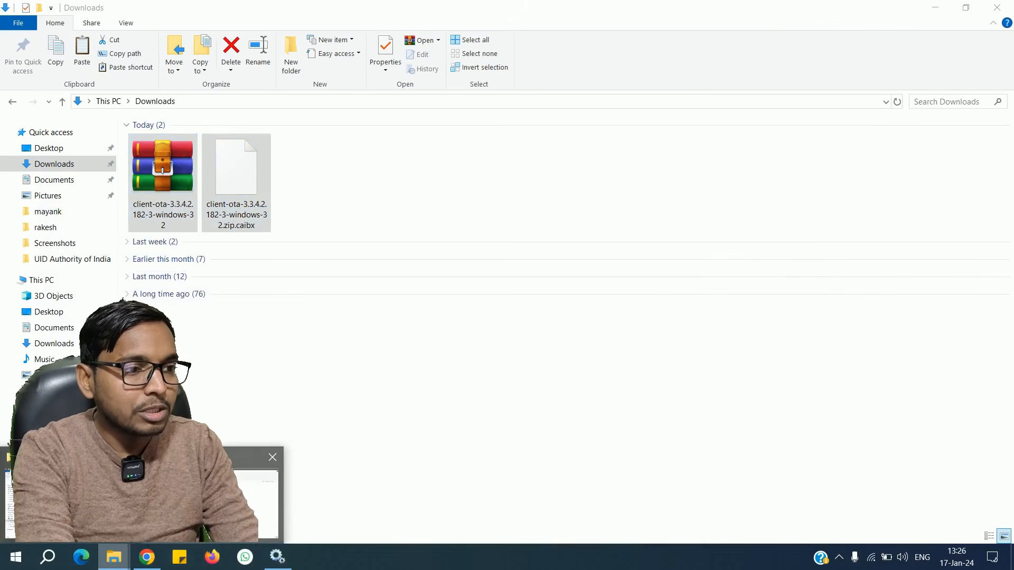
left_click(71, 502)
left_click(328, 316)
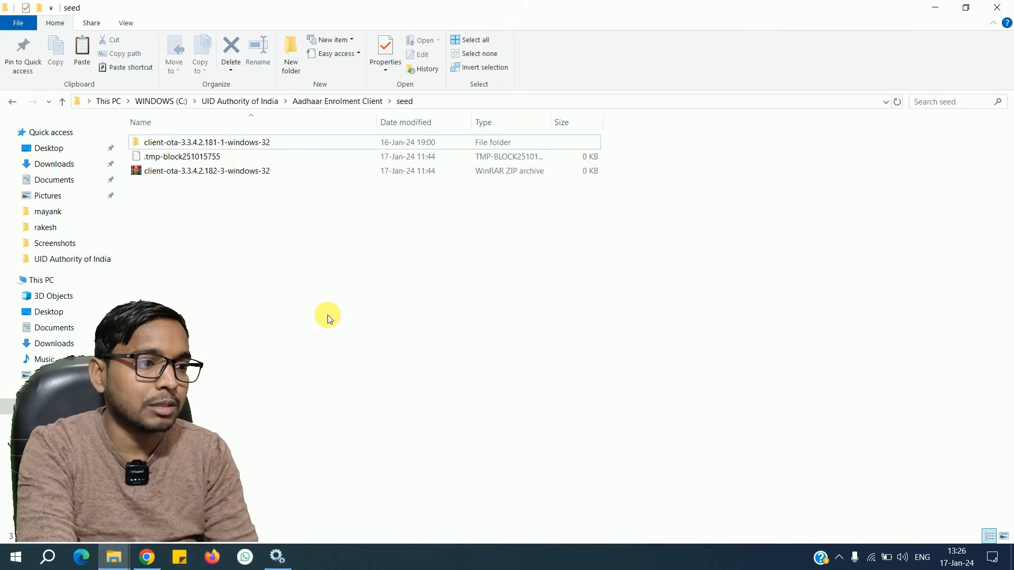
key("ctrl+v")
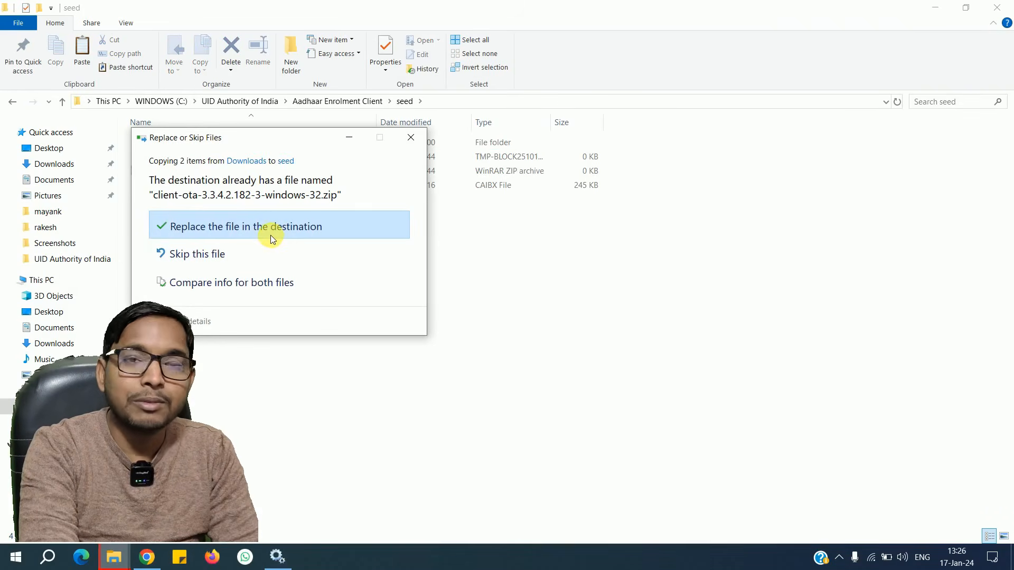
left_click(271, 236)
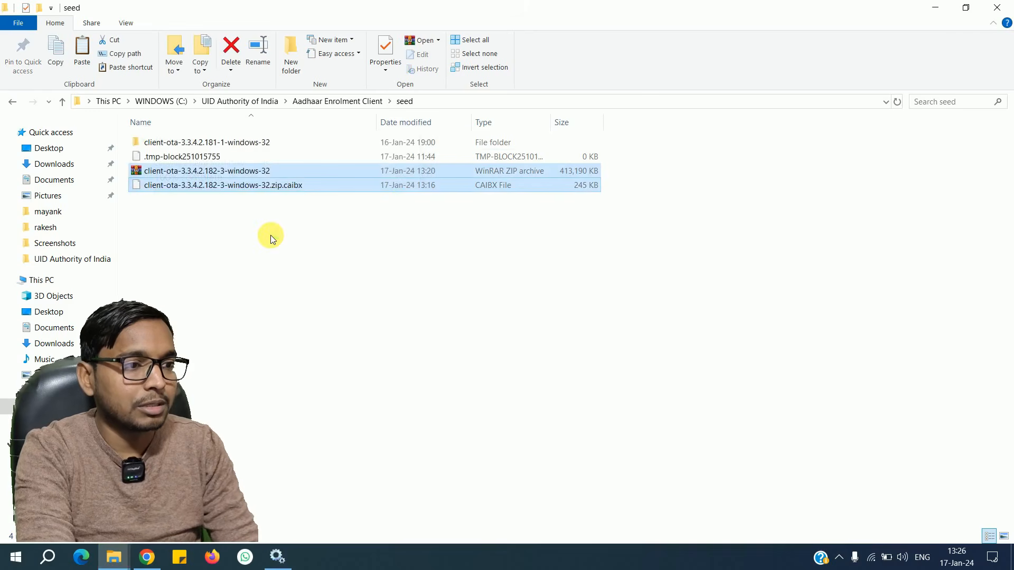
Extract the client-ota-3.3.4.2.182-3-windows-32 archive into its own folder of the same name inside the seed folder.
left_click(270, 235)
right_click(270, 236)
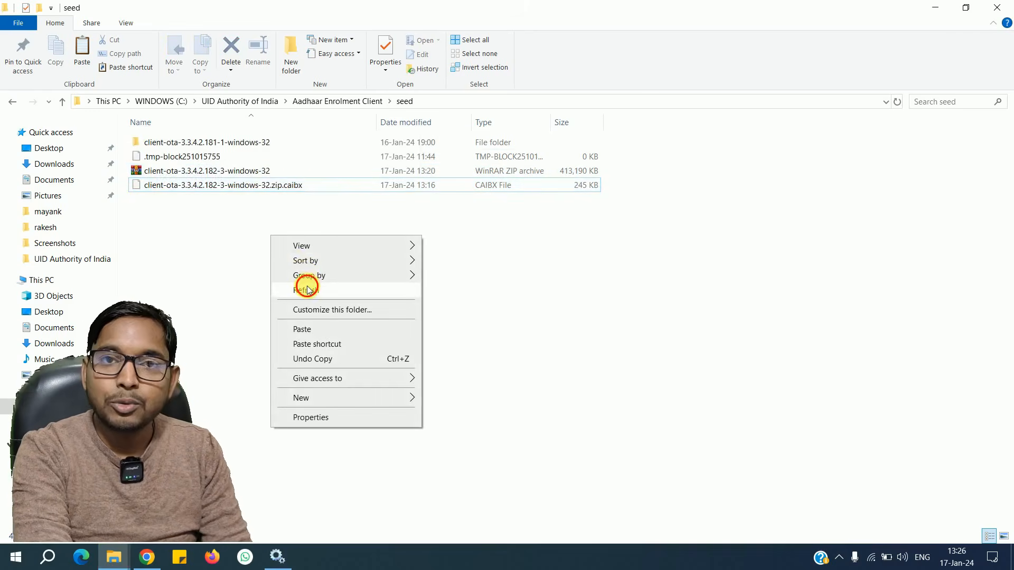
left_click(228, 252)
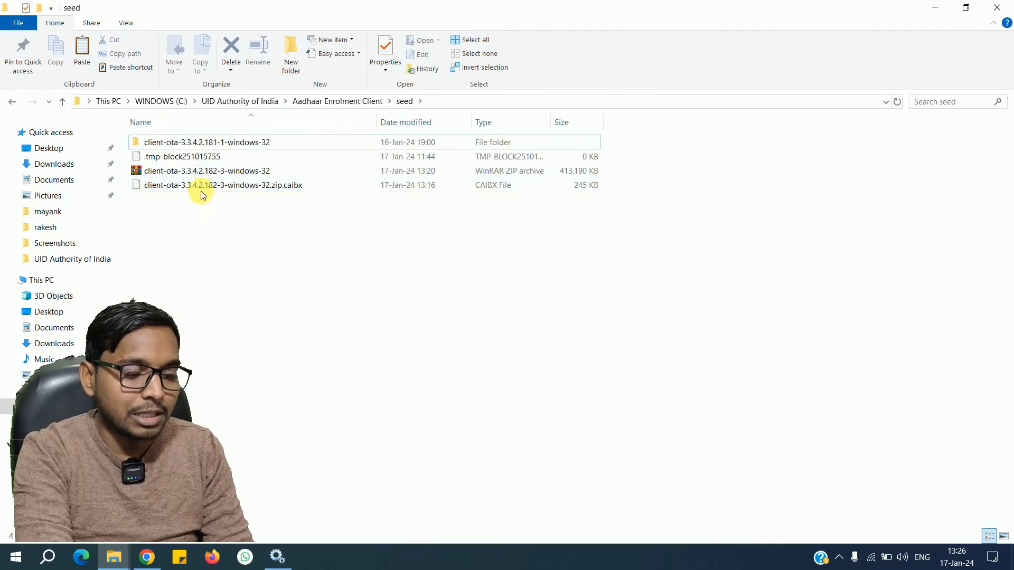
left_click(197, 173)
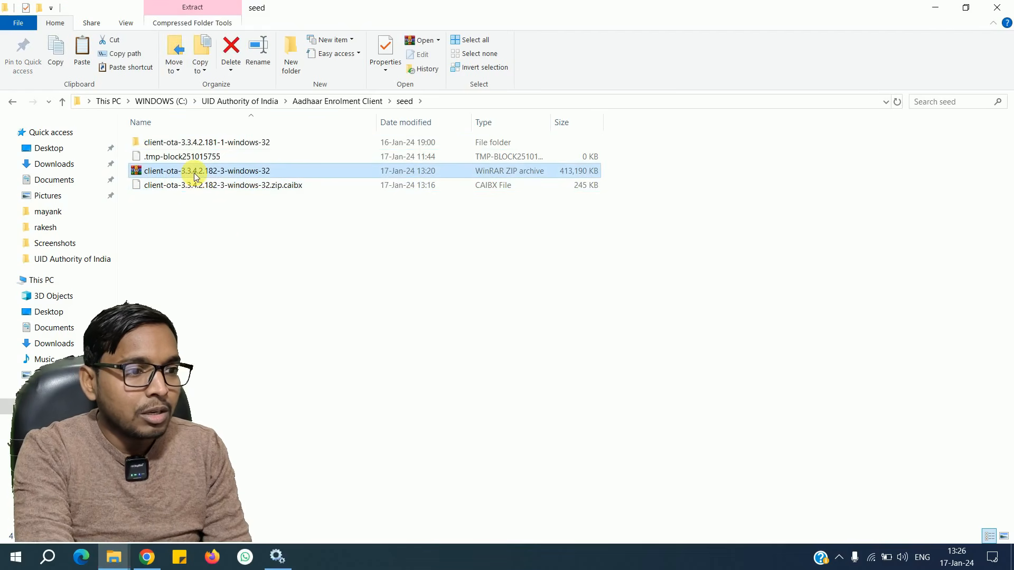
right_click(197, 175)
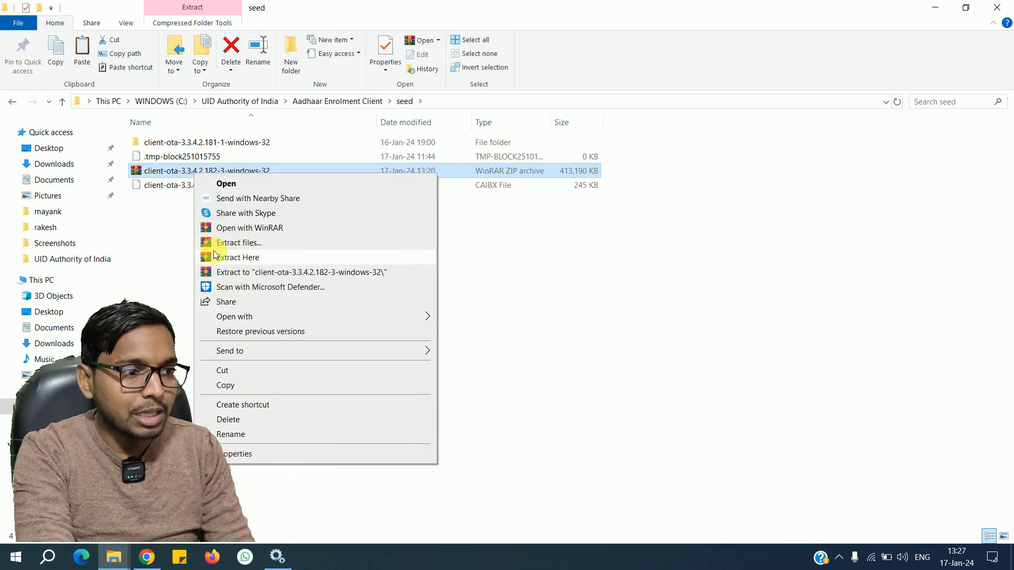
left_click(235, 279)
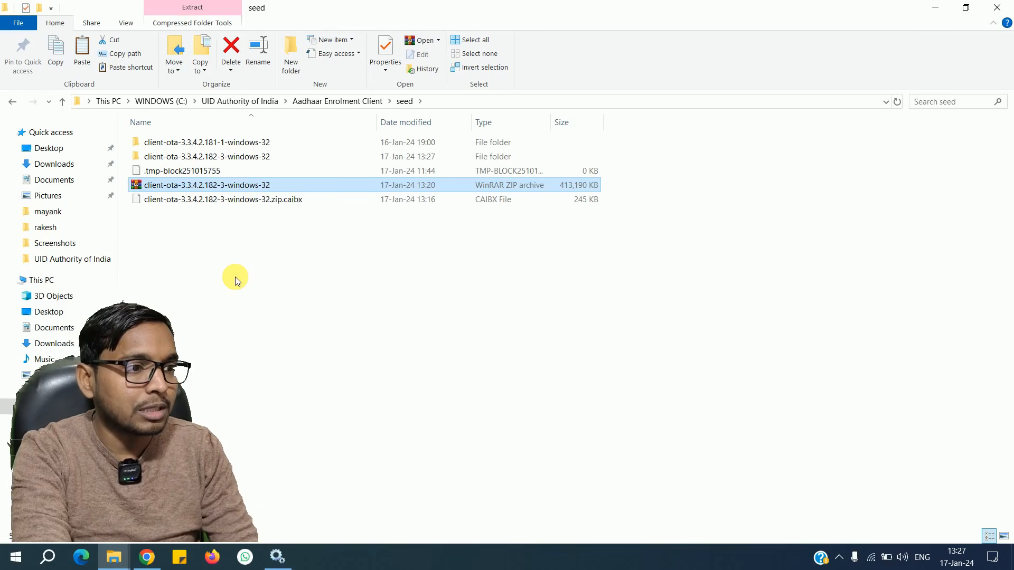
Copy everything from the extracted client-ota-3.3.4.2.182-3-windows-32 folder into the Aadhaar Enrolment Client folder, replacing same-named files, and close the File Explorer windows.
double_click(205, 159)
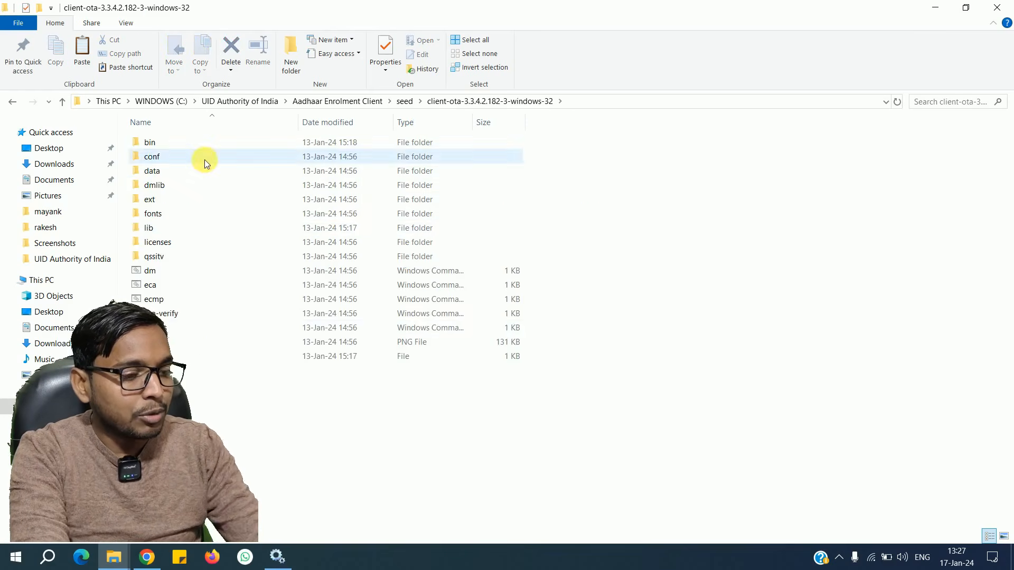
key("ctrl+a")
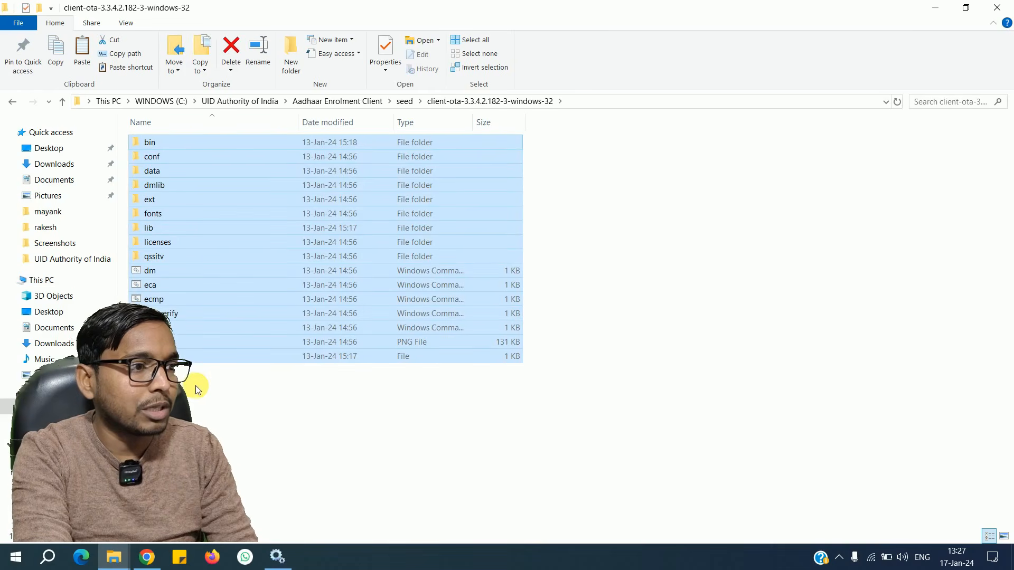
left_click(15, 101)
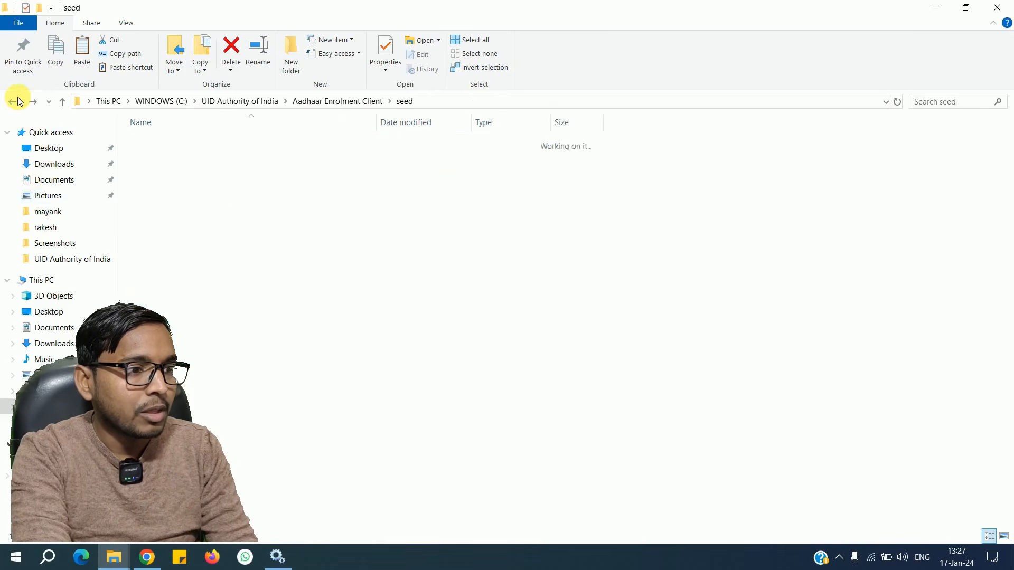
left_click(17, 100)
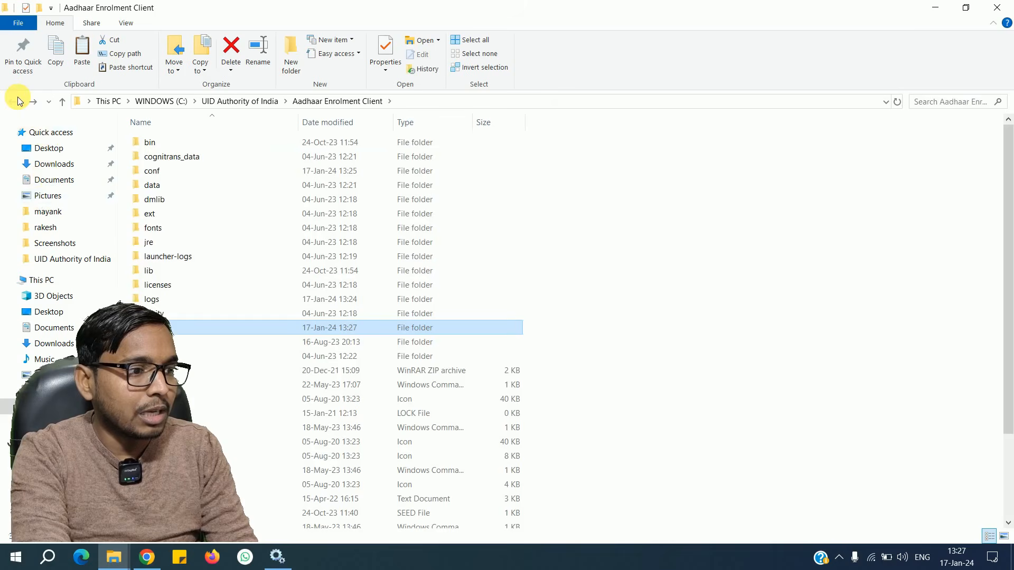
left_click(127, 301)
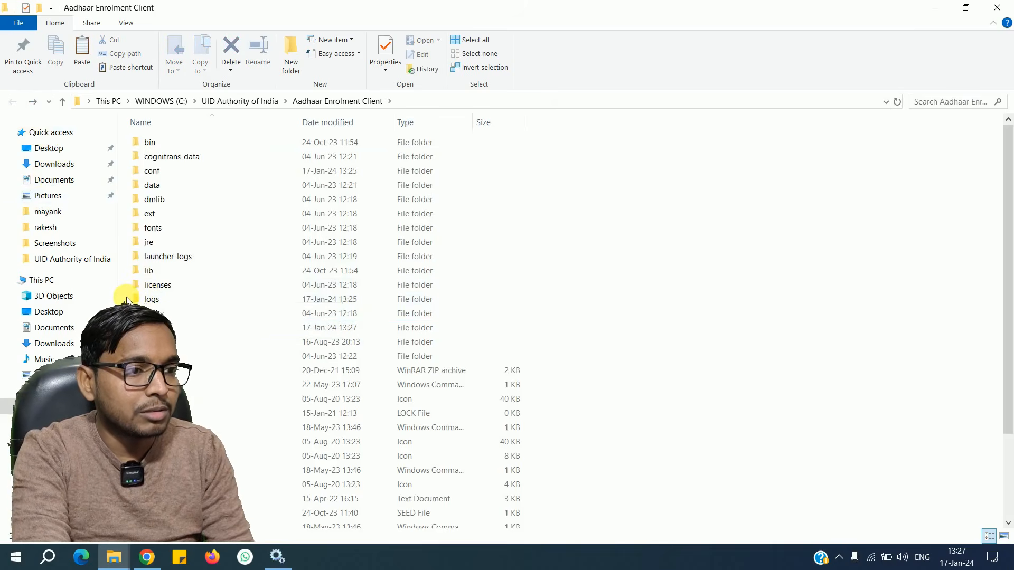
key("ctrl+v")
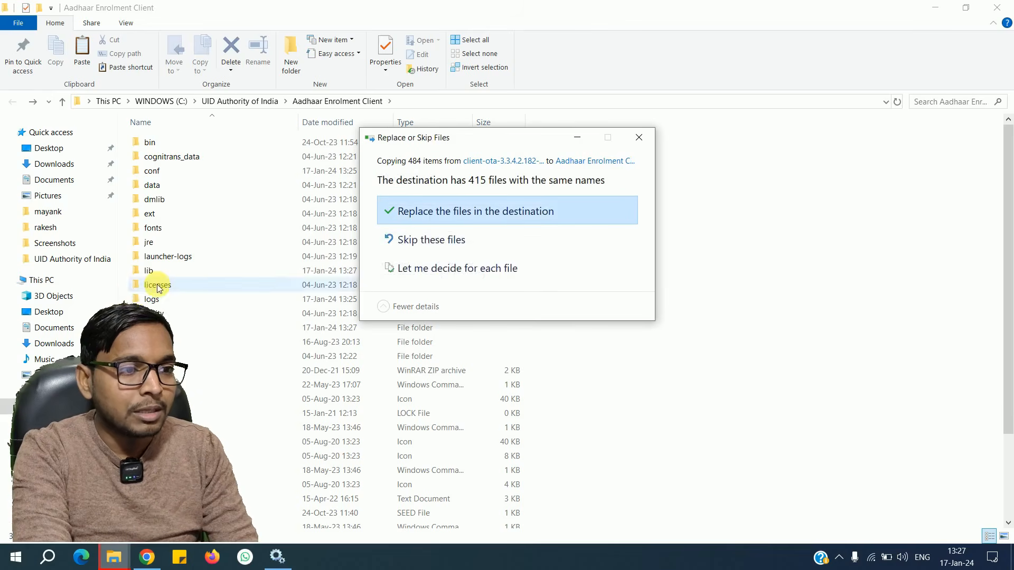
left_click(398, 215)
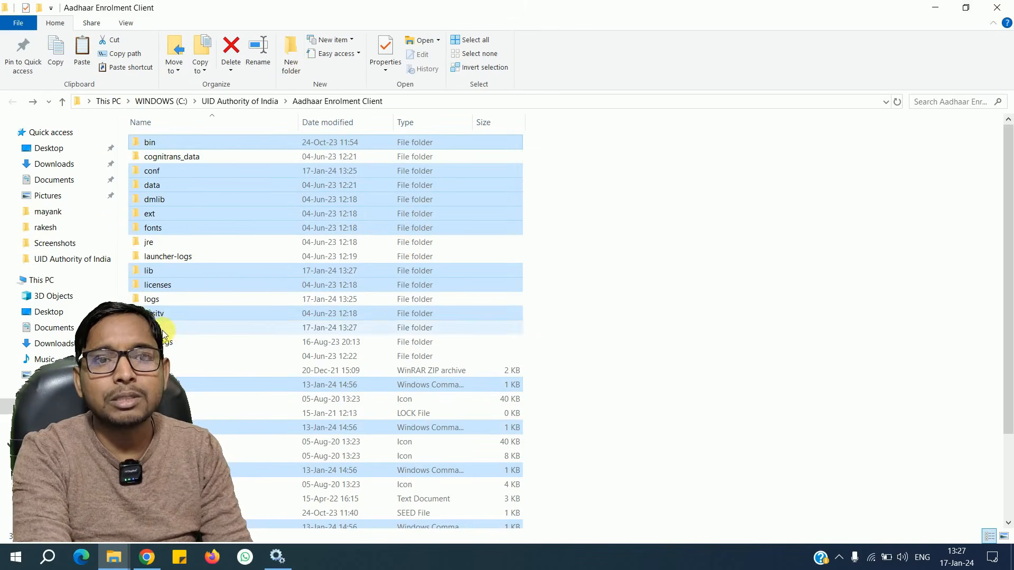
left_click(1010, 7)
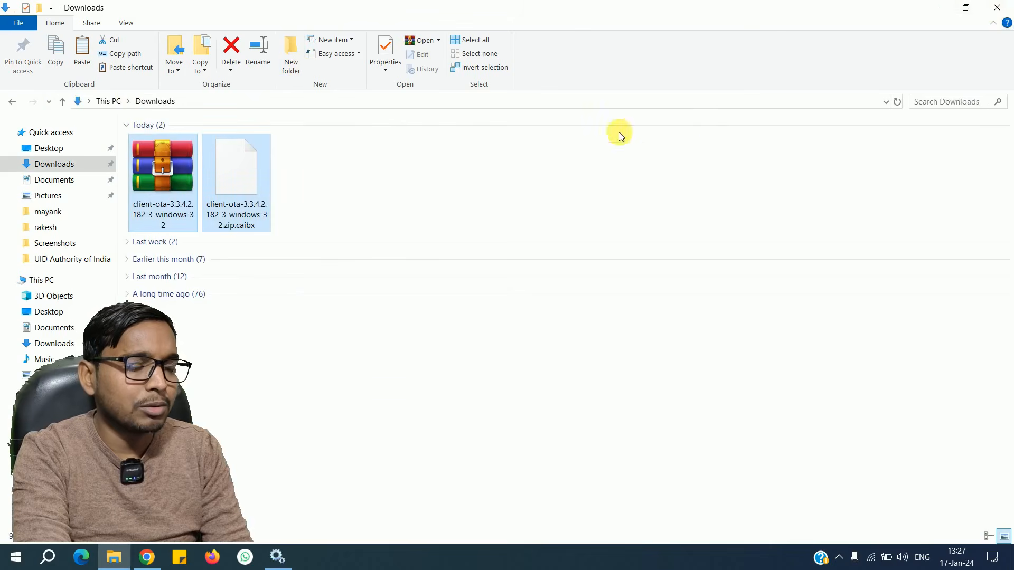
left_click(1009, 4)
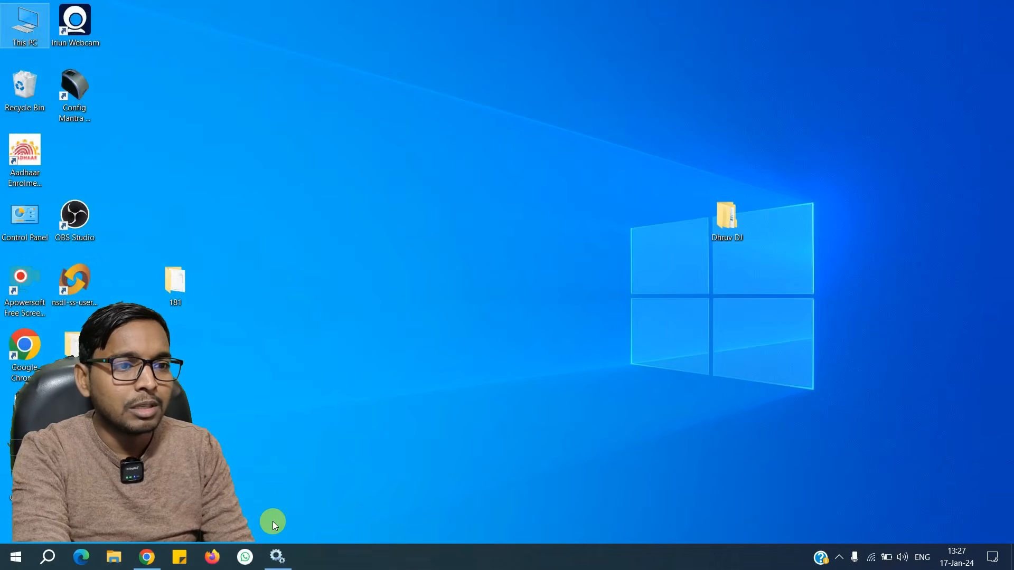
Start the Aadhaar Enrol Service Client, Aadhaar Multiplatform Device Manager and Aadhaar QSSITV Service, and close the Services window.
left_click(277, 556)
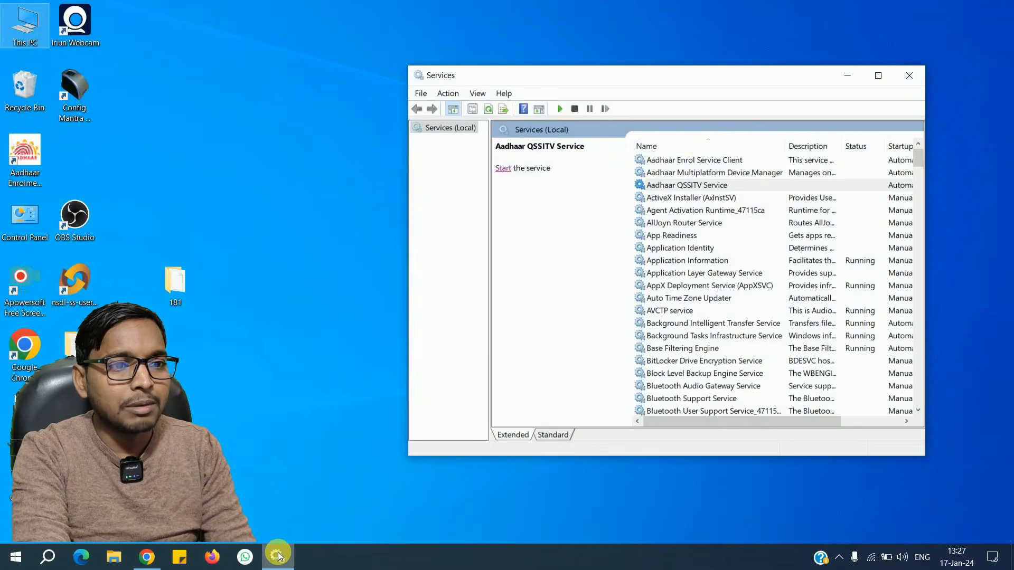
left_click(687, 159)
left_click(508, 167)
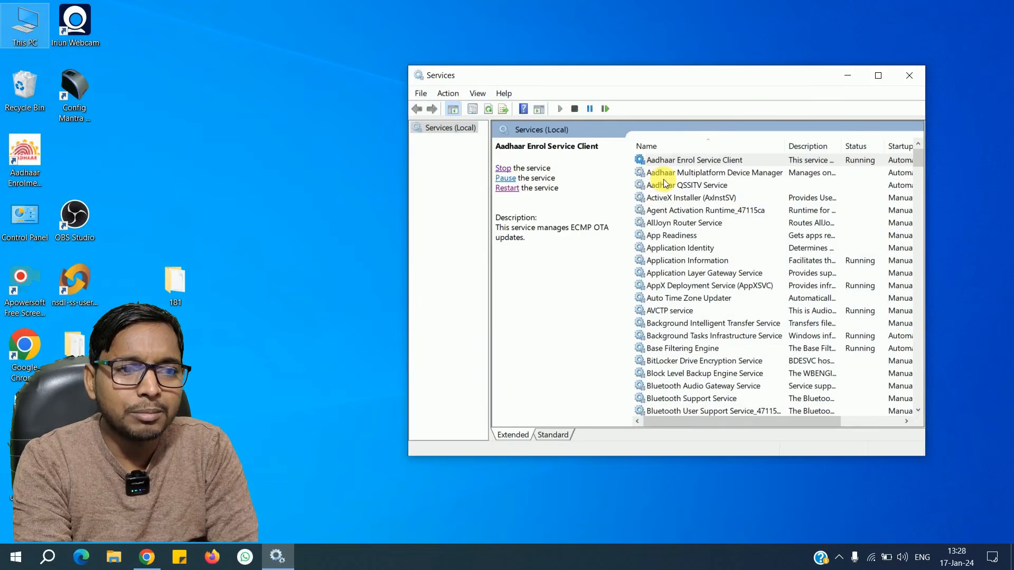
left_click(664, 174)
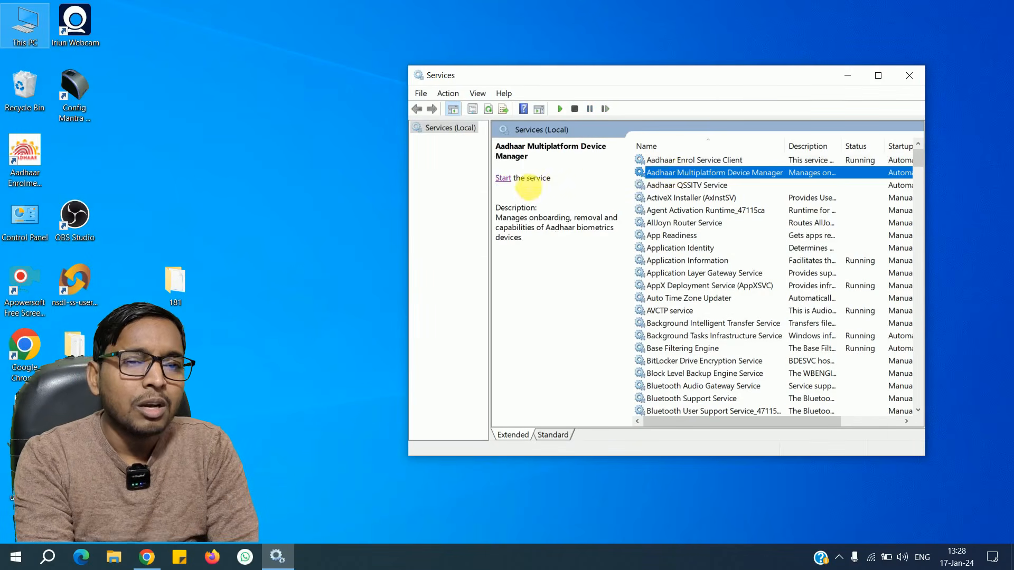
left_click(509, 178)
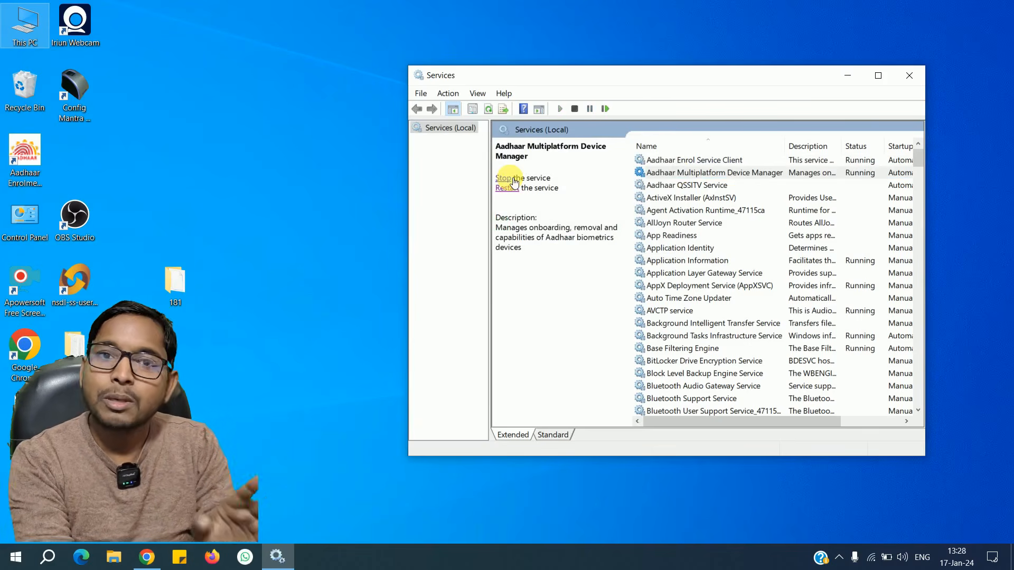
left_click(668, 185)
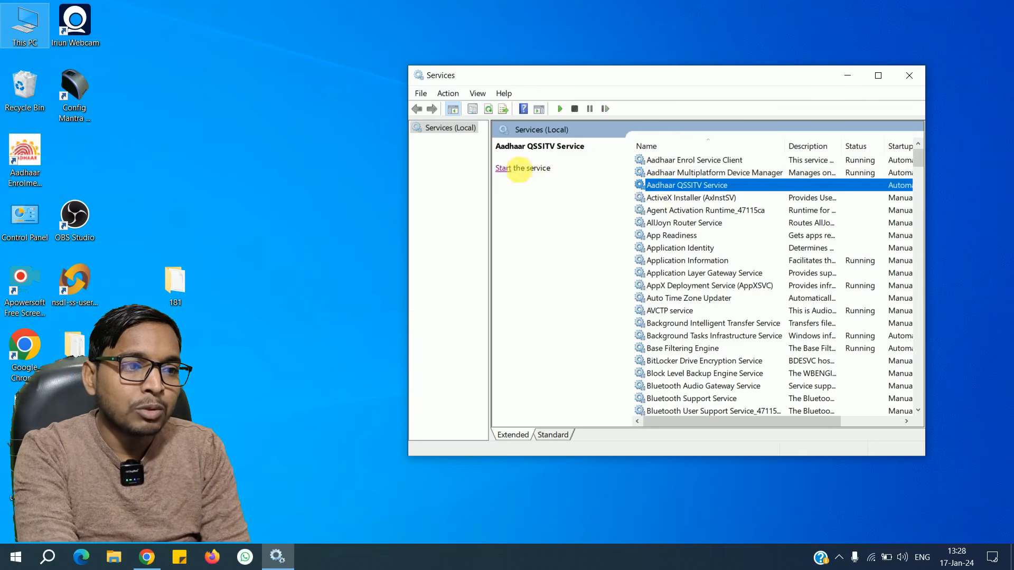
left_click(503, 168)
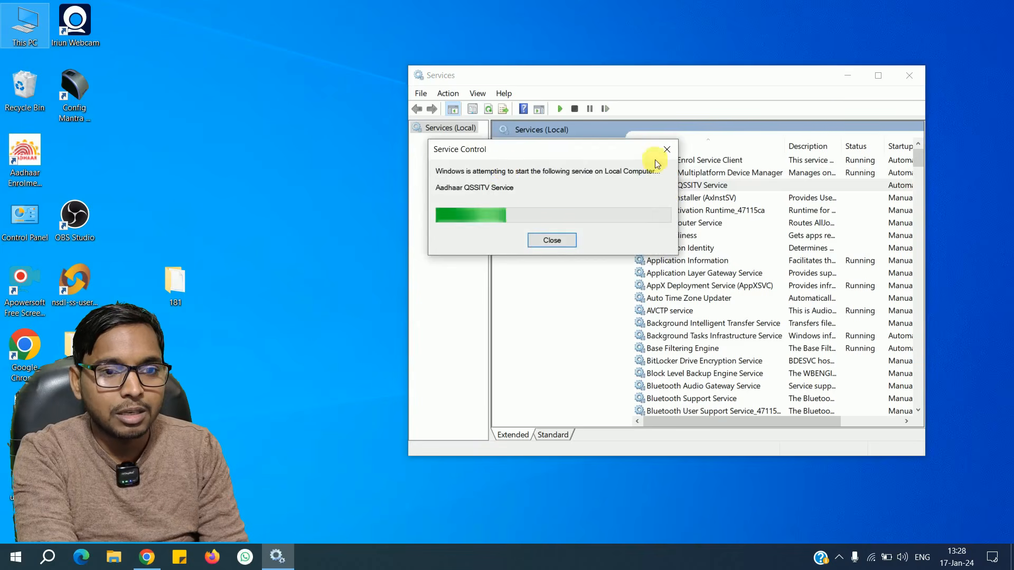
right_click(939, 112)
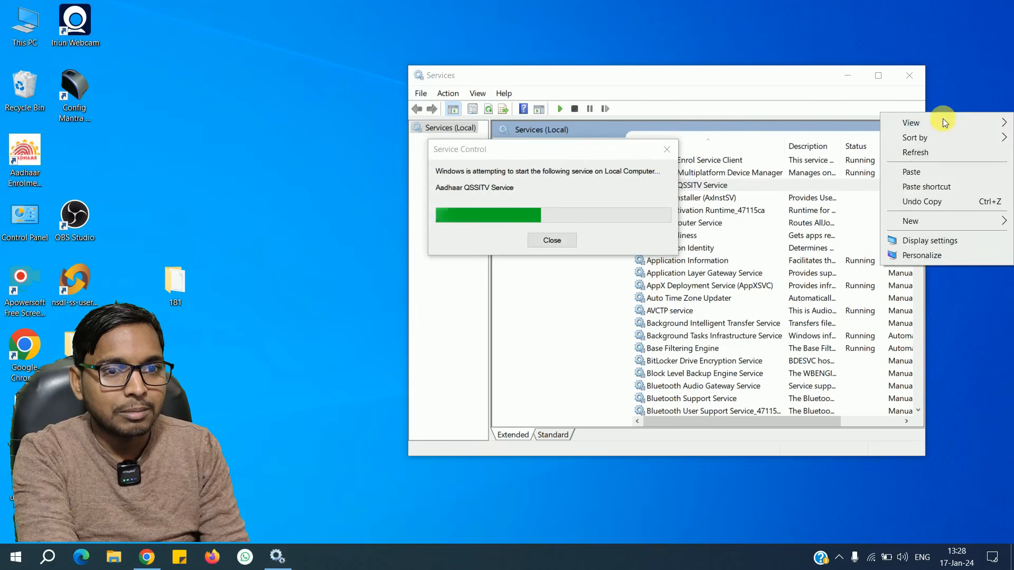
left_click(960, 152)
left_click(918, 78)
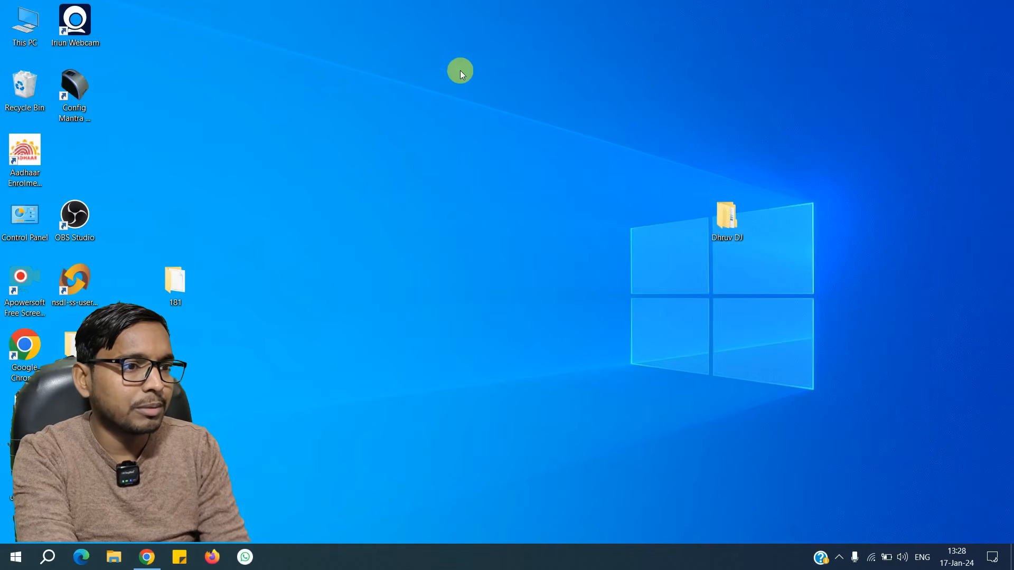
Refresh the desktop, launch the Aadhaar Enrolment Client and choose the ECMP operation mode.
right_click(423, 85)
left_click(443, 124)
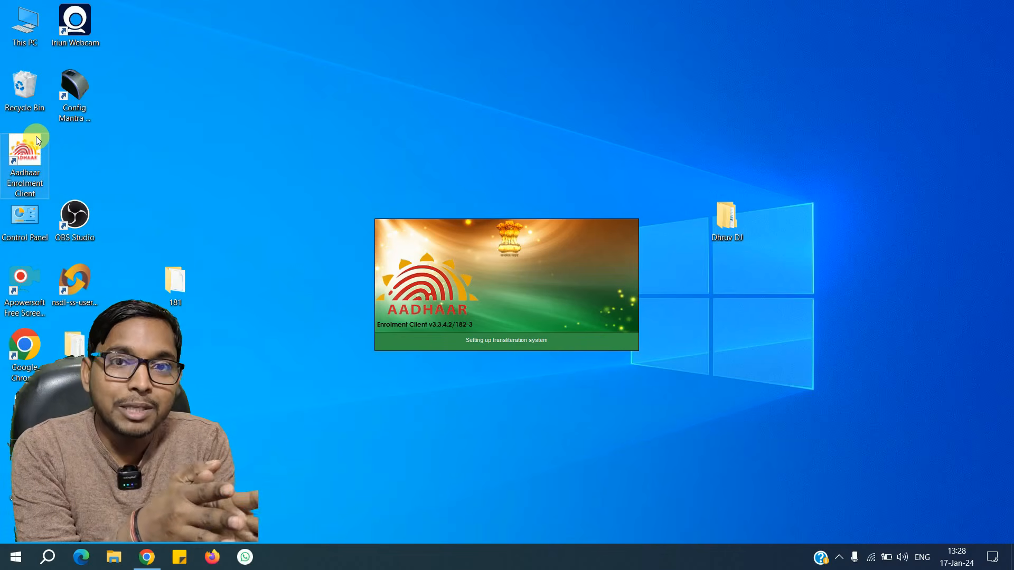
double_click(36, 136)
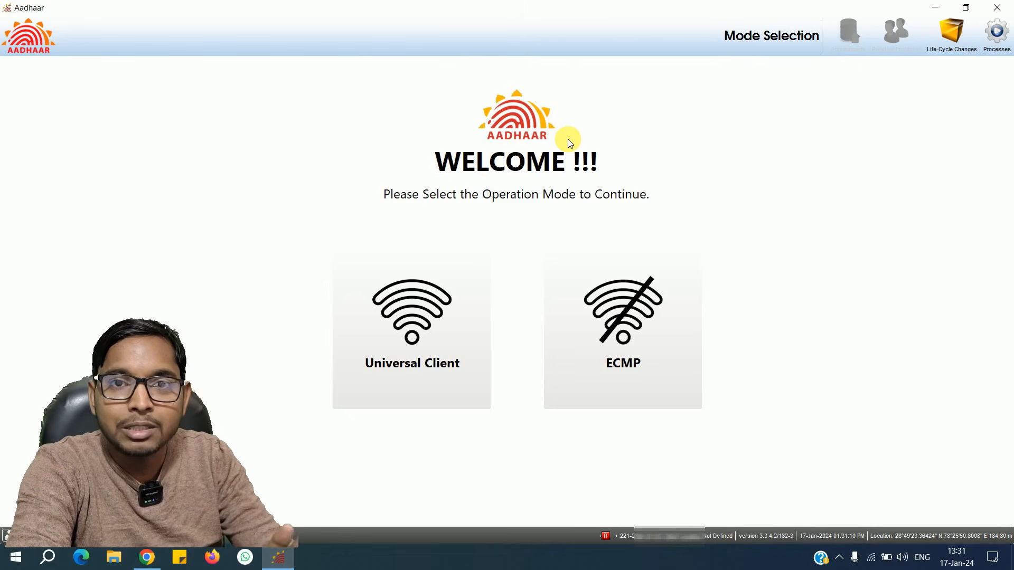
left_click(641, 305)
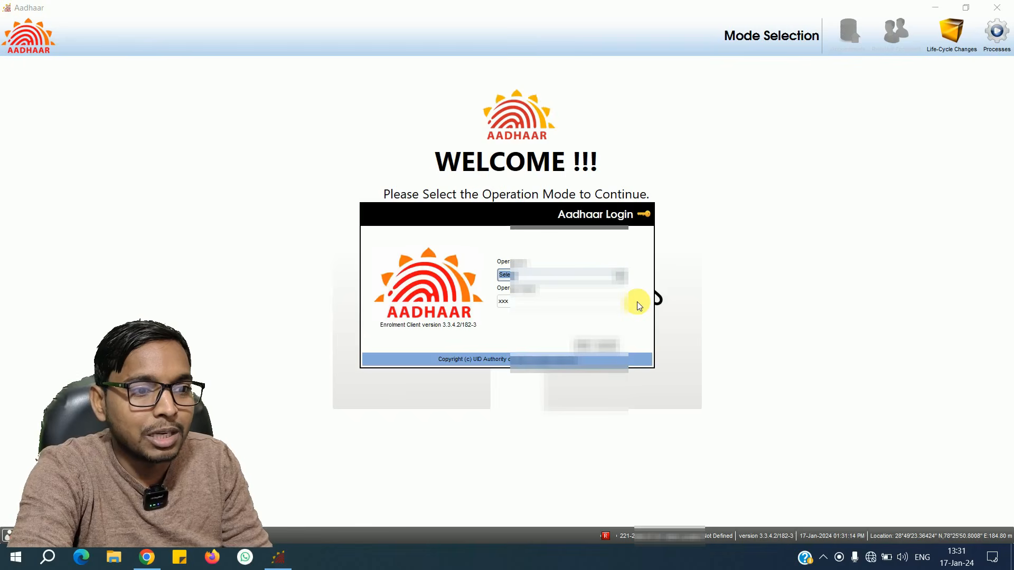
Try to log in with the operator's ID selected in the Aadhaar Login dialog, and dismiss the error and login dialogs.
type("up")
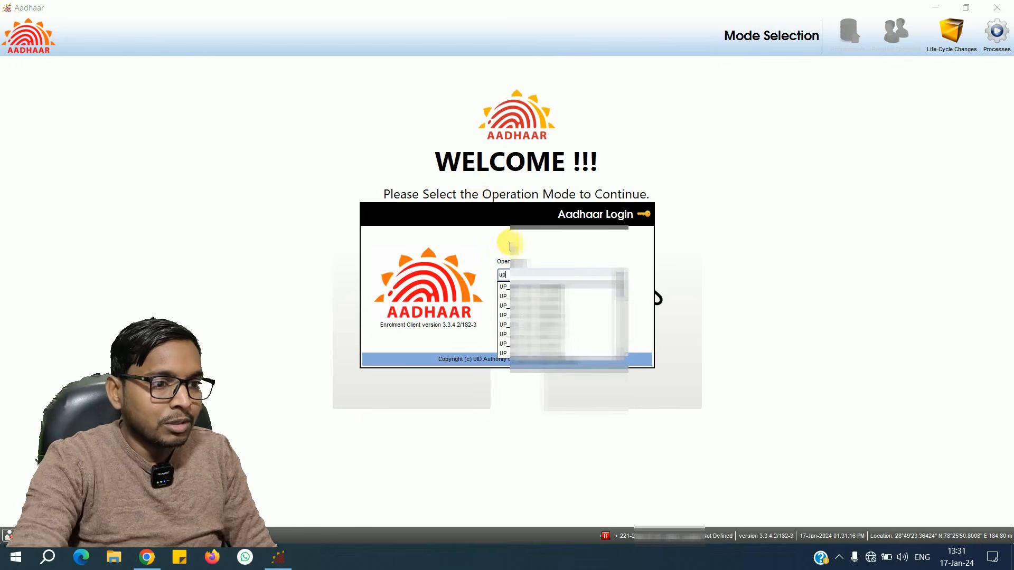
key("Down")
key("Down")
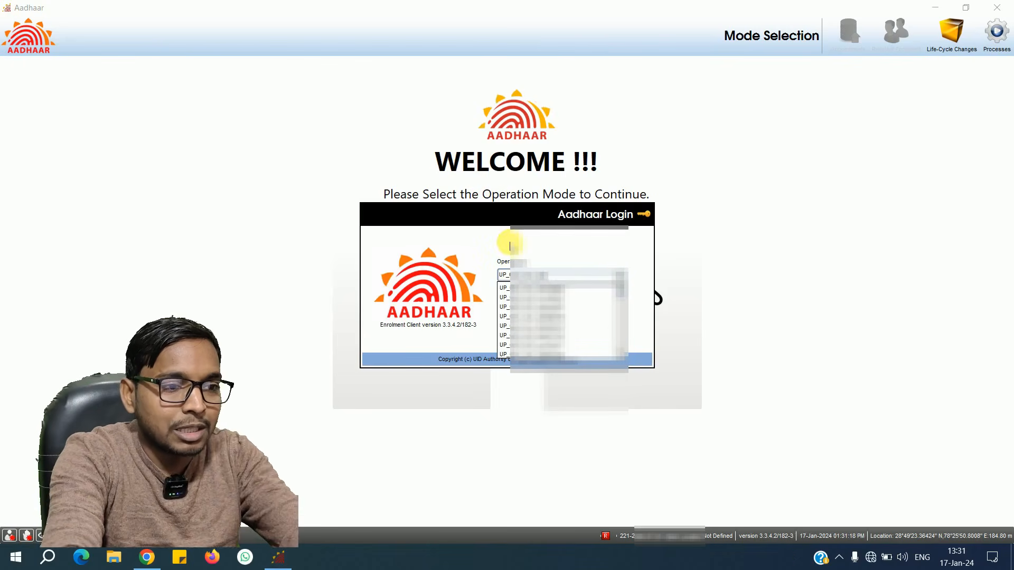
key("Return")
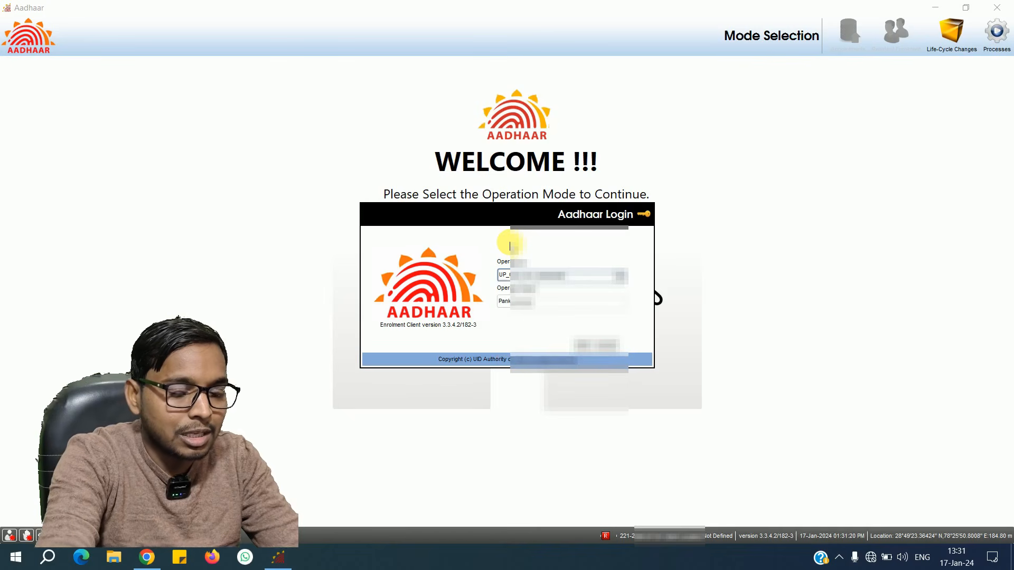
left_click(583, 343)
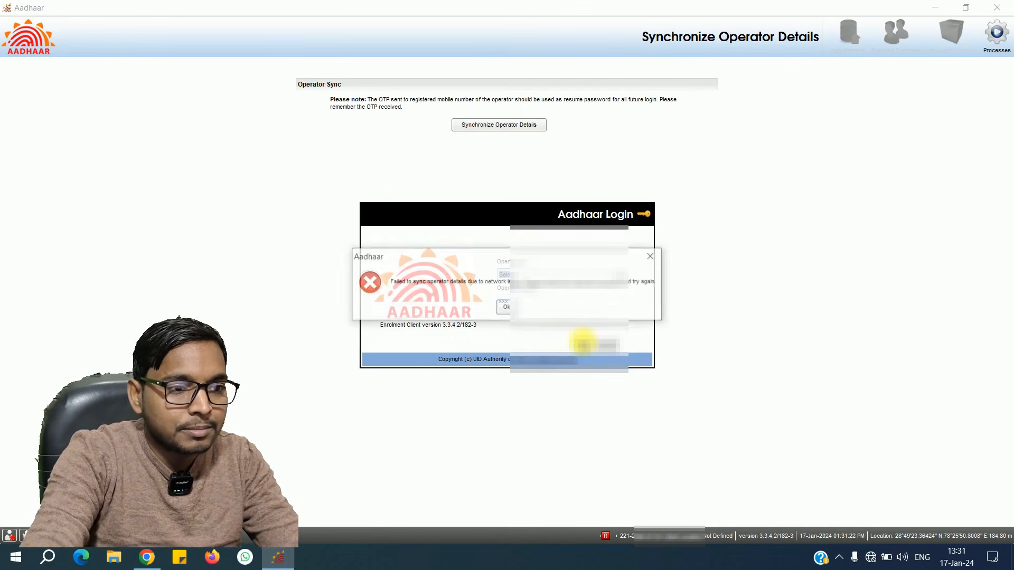
left_click(510, 308)
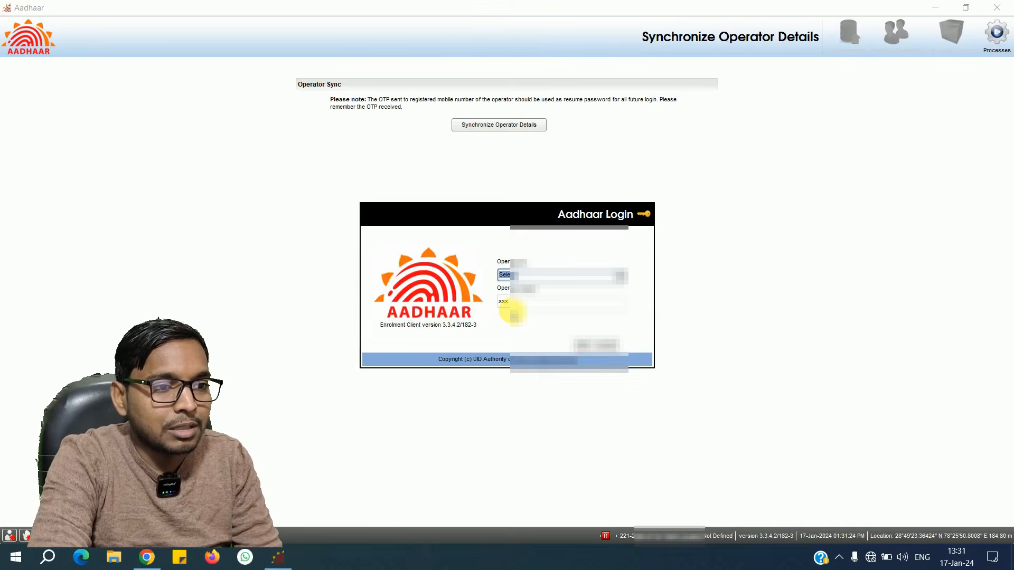
left_click(597, 345)
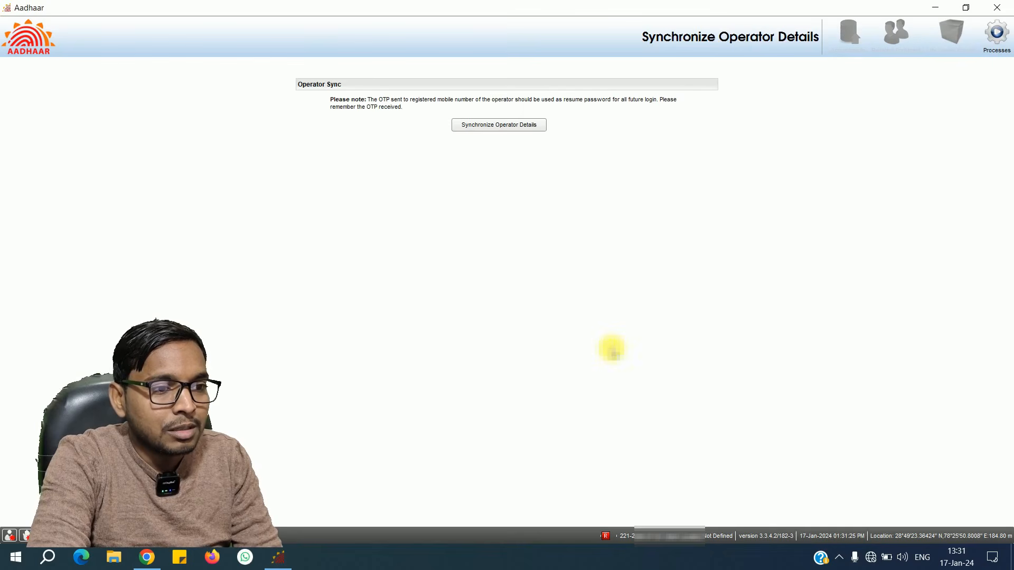
Try repeatedly to synchronize the operator details and check the computer's network connection.
left_click(489, 126)
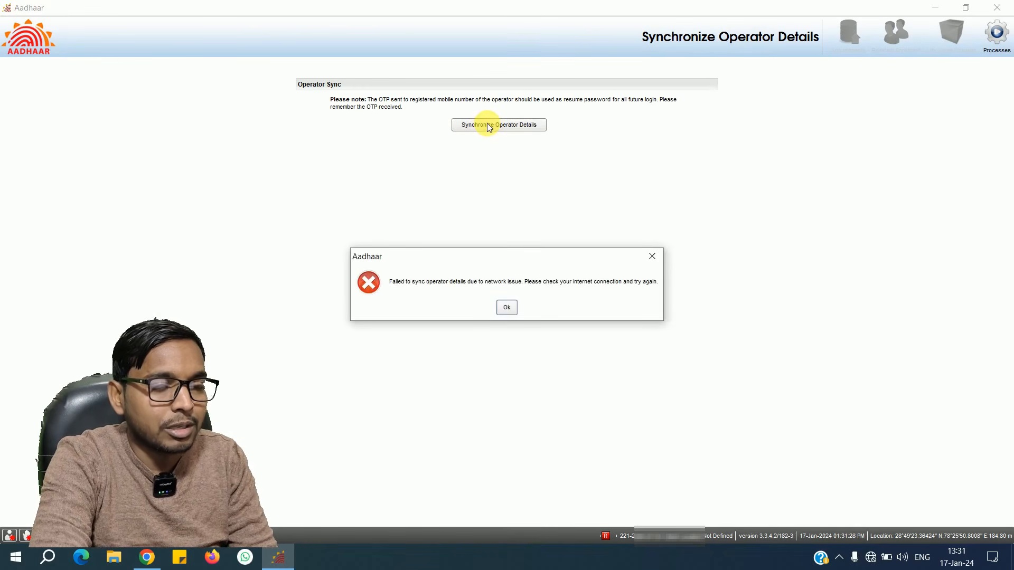
key("space")
key("space")
key("space")
key("space")
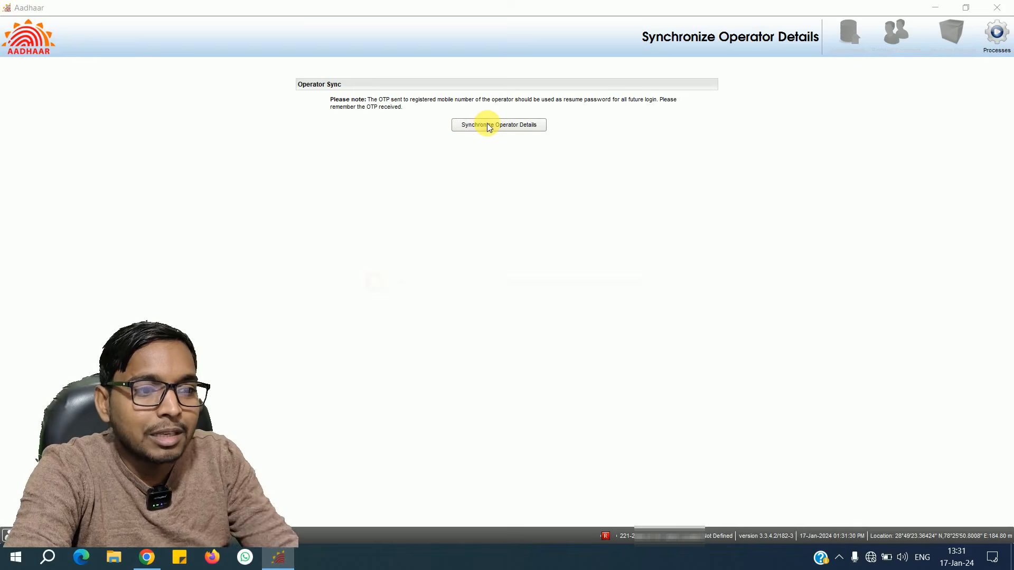
key("space")
key("space")
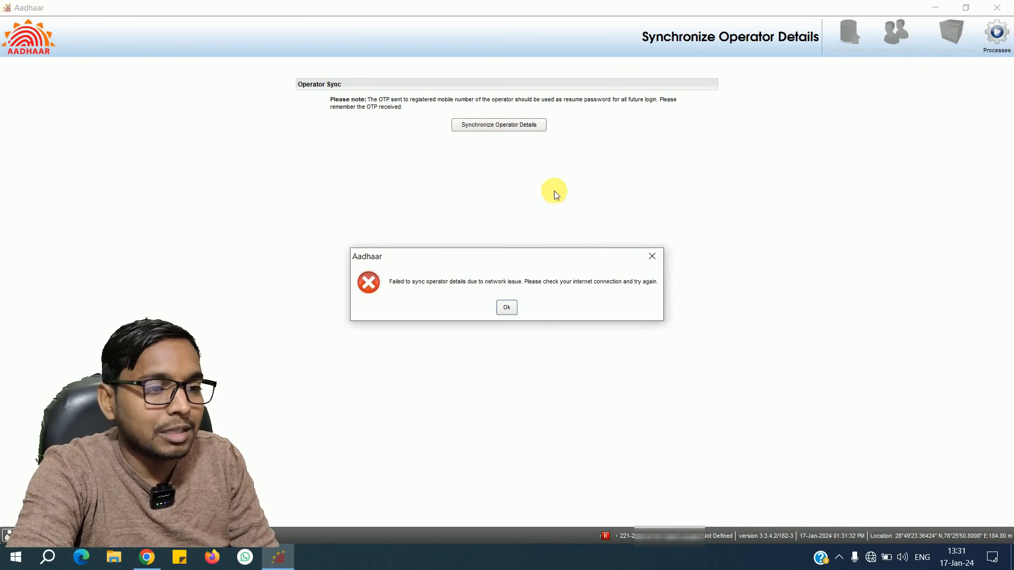
left_click(871, 557)
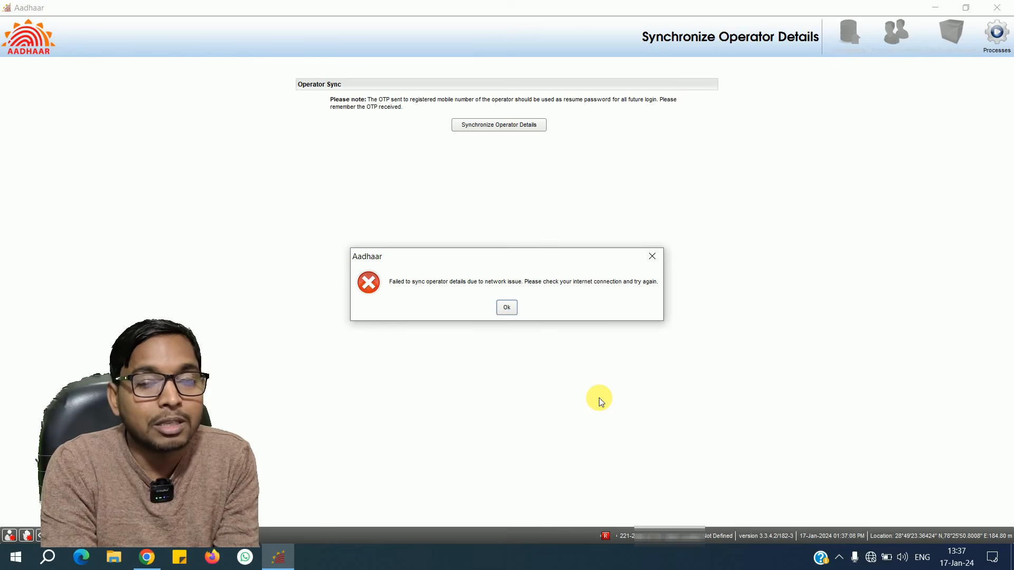
Dismiss the operator sync error, minimize the Aadhaar client and refresh the desktop several times.
left_click(507, 307)
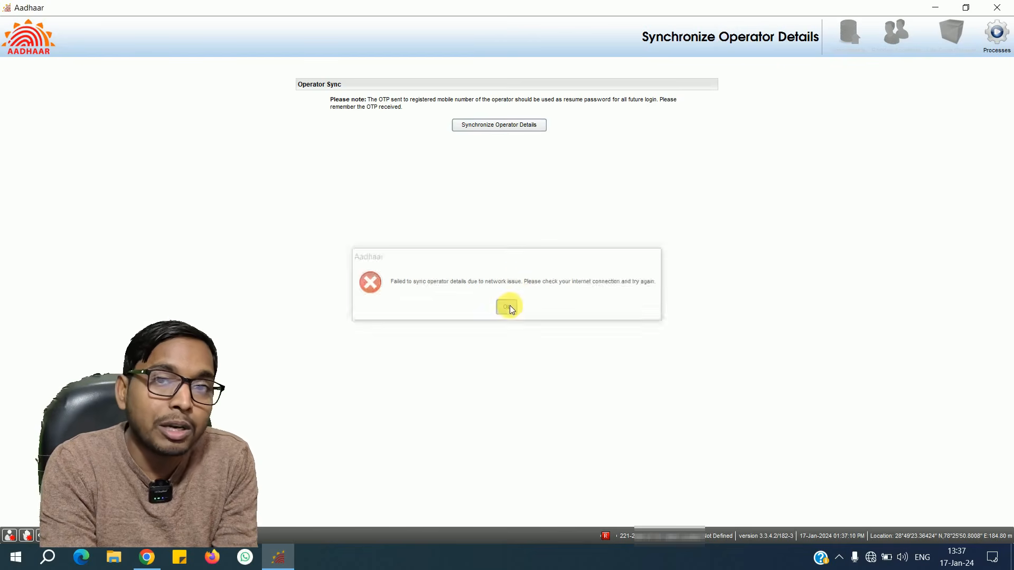
left_click(938, 7)
right_click(503, 81)
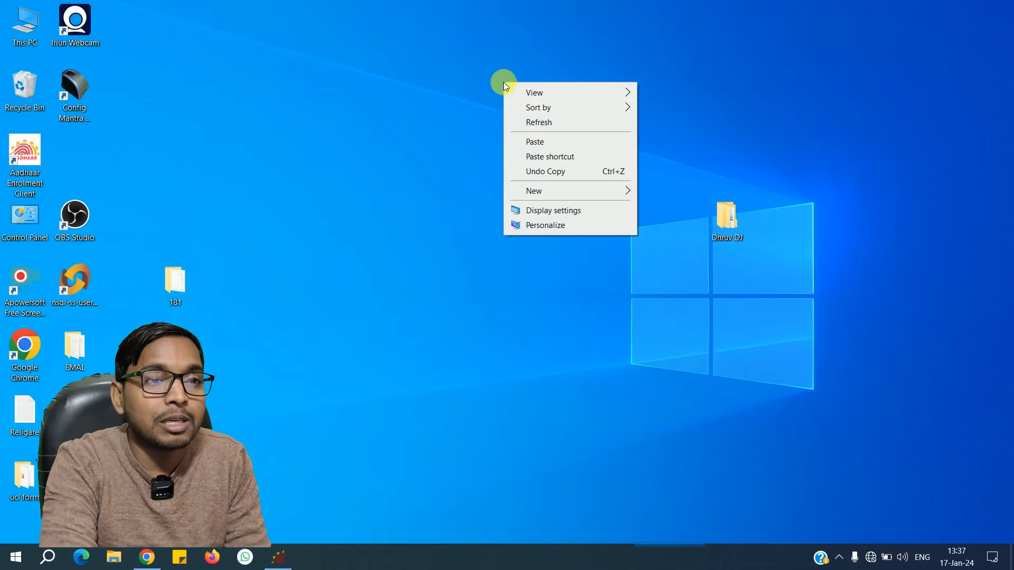
left_click(528, 122)
right_click(531, 124)
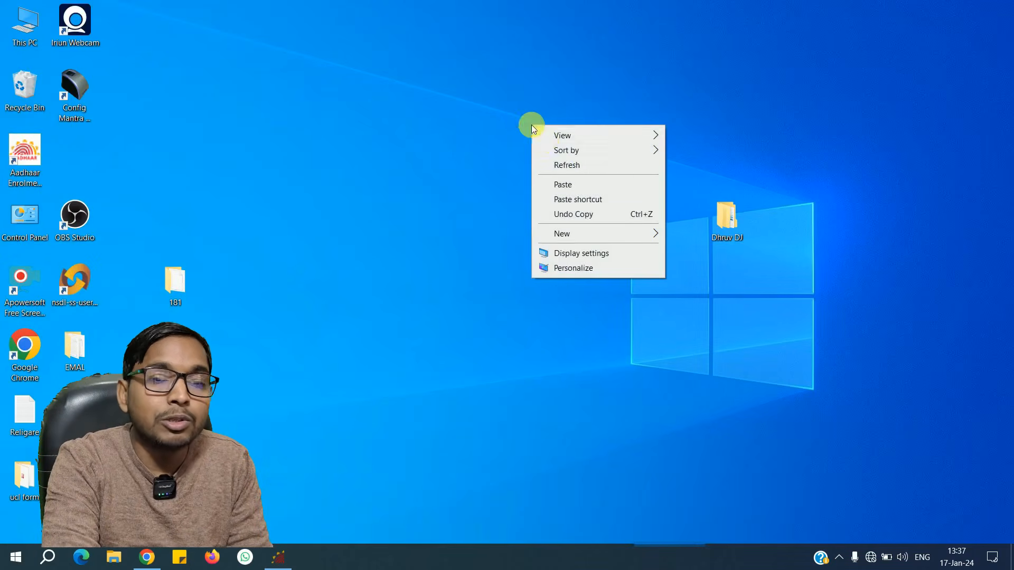
left_click(561, 166)
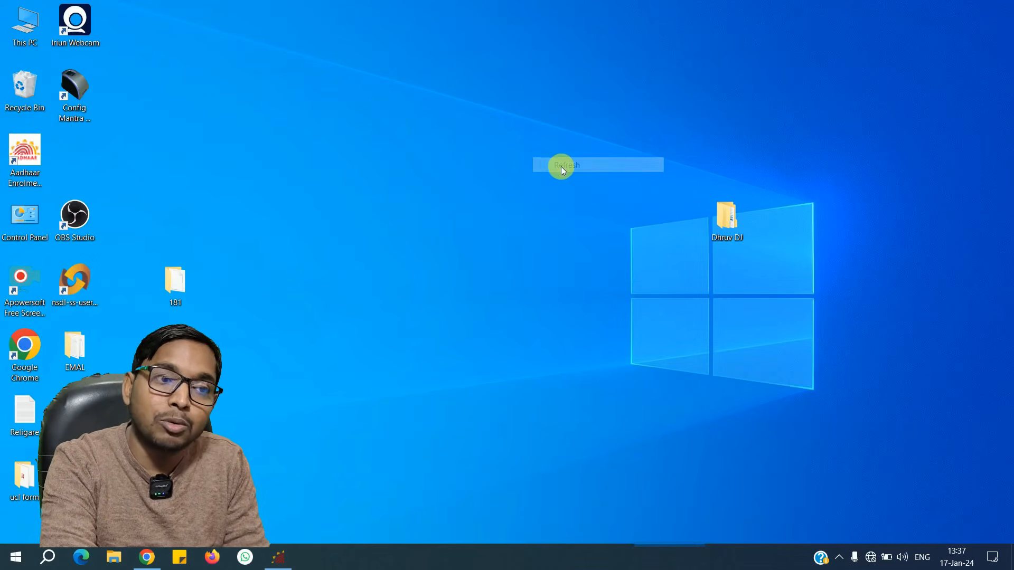
right_click(585, 198)
left_click(614, 236)
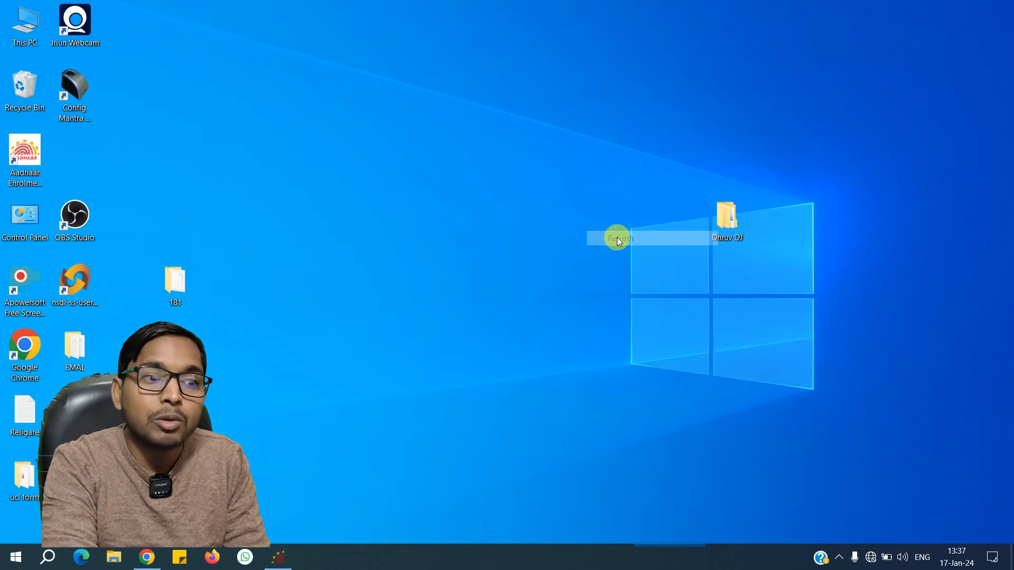
Open the Aadhaar Enrolment Client's file location, look into its data and conf folders, and select proxy.properties in conf.
right_click(23, 147)
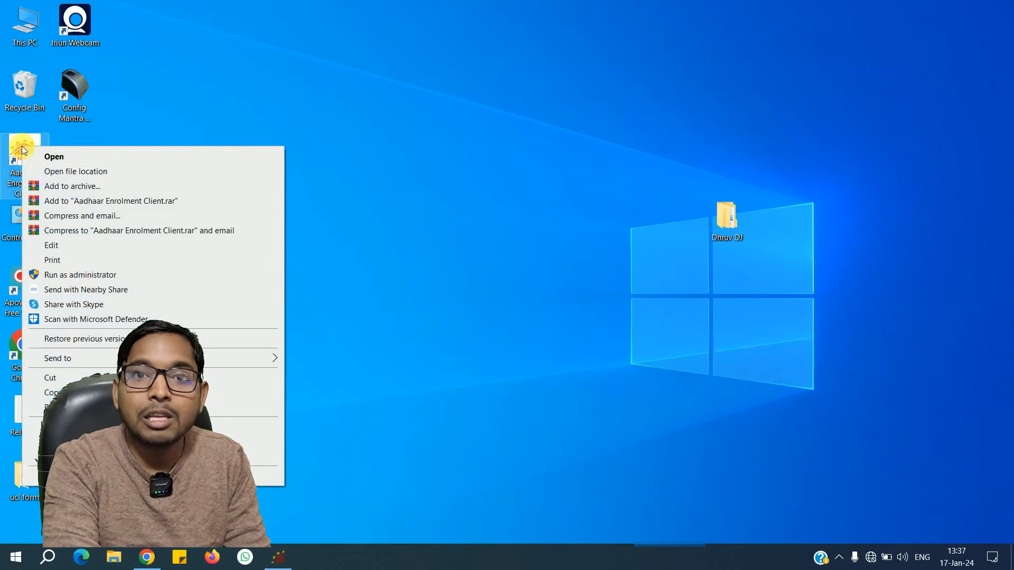
left_click(61, 172)
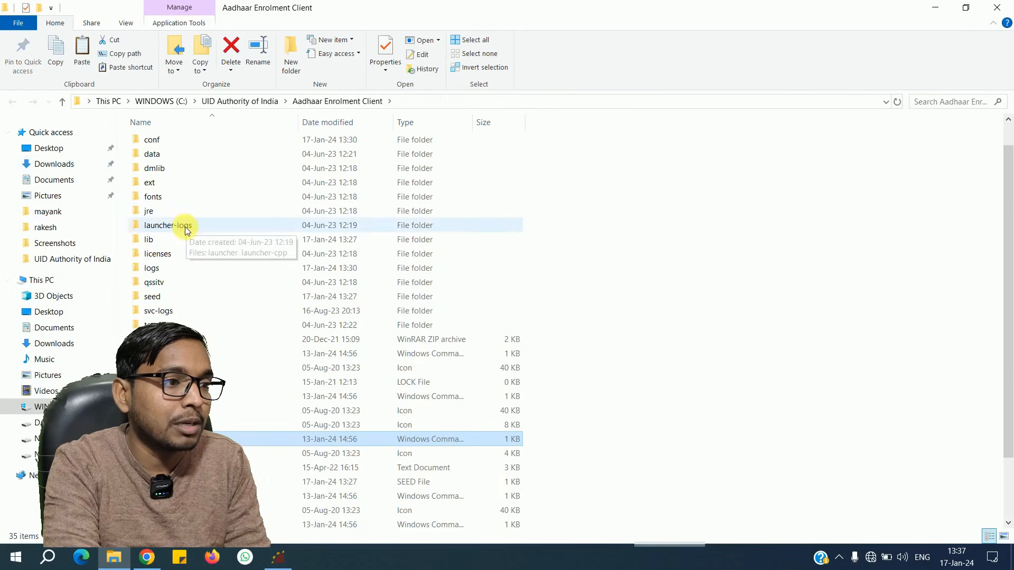
double_click(151, 154)
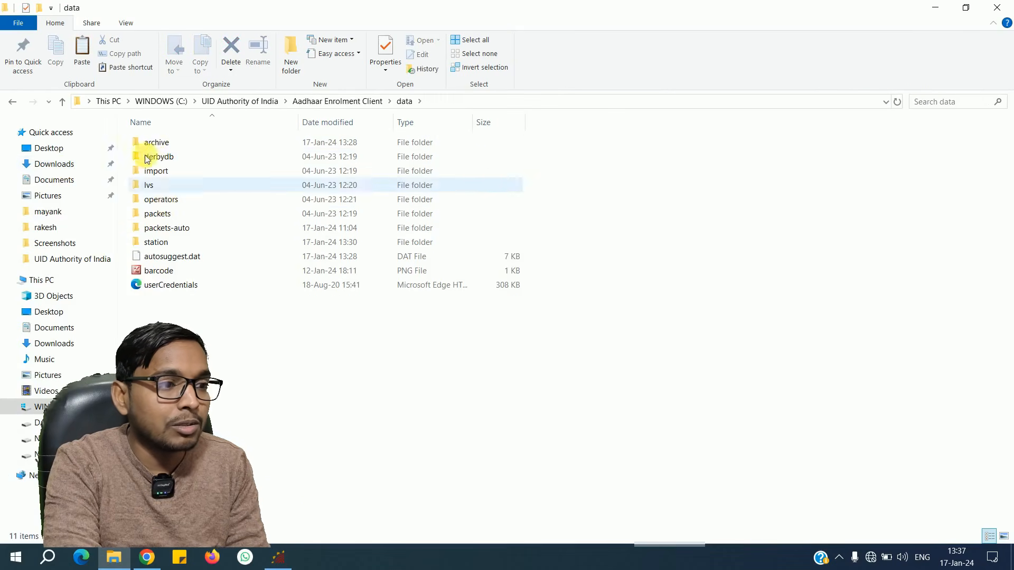
left_click(13, 101)
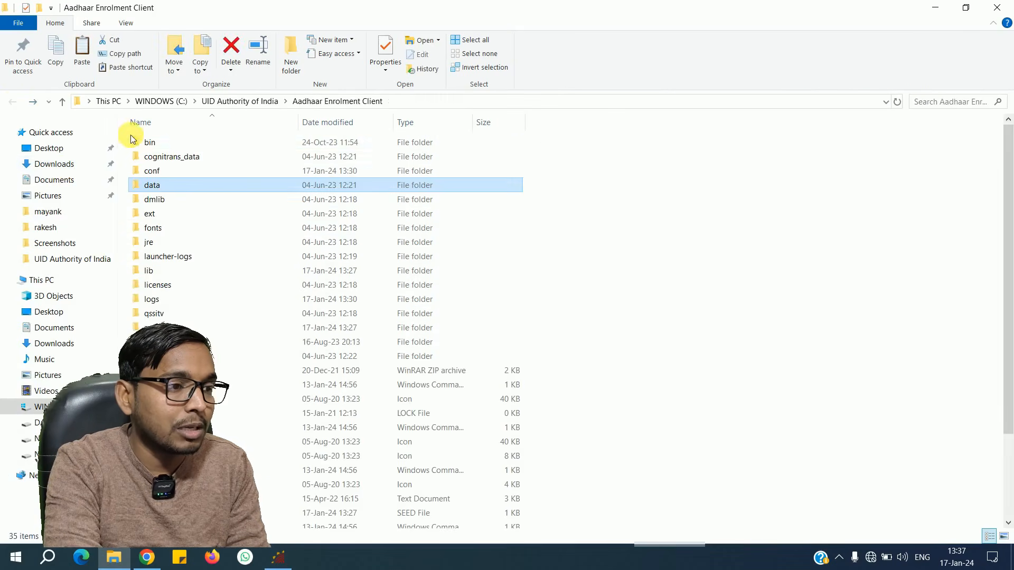
double_click(150, 169)
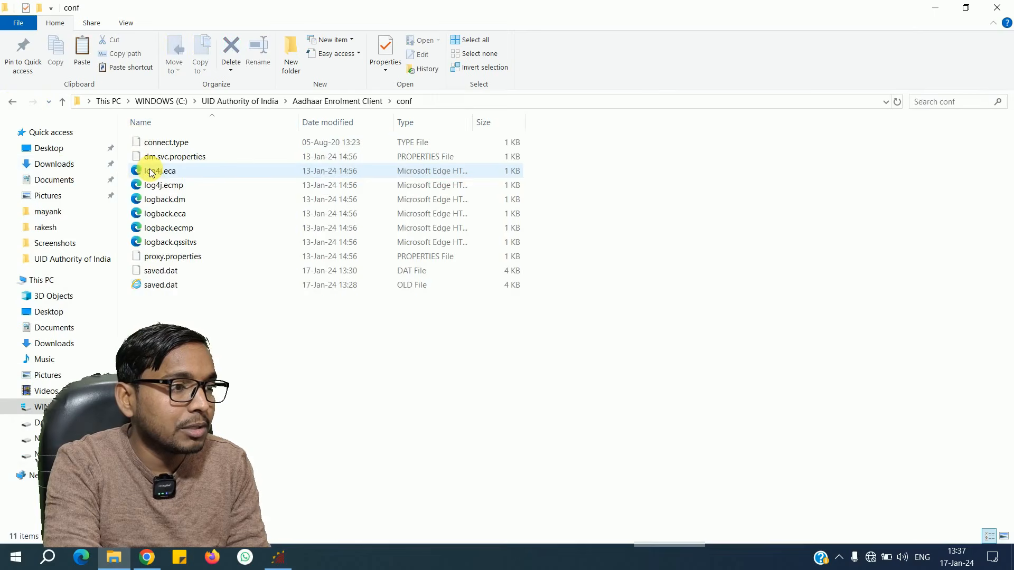
left_click(176, 261)
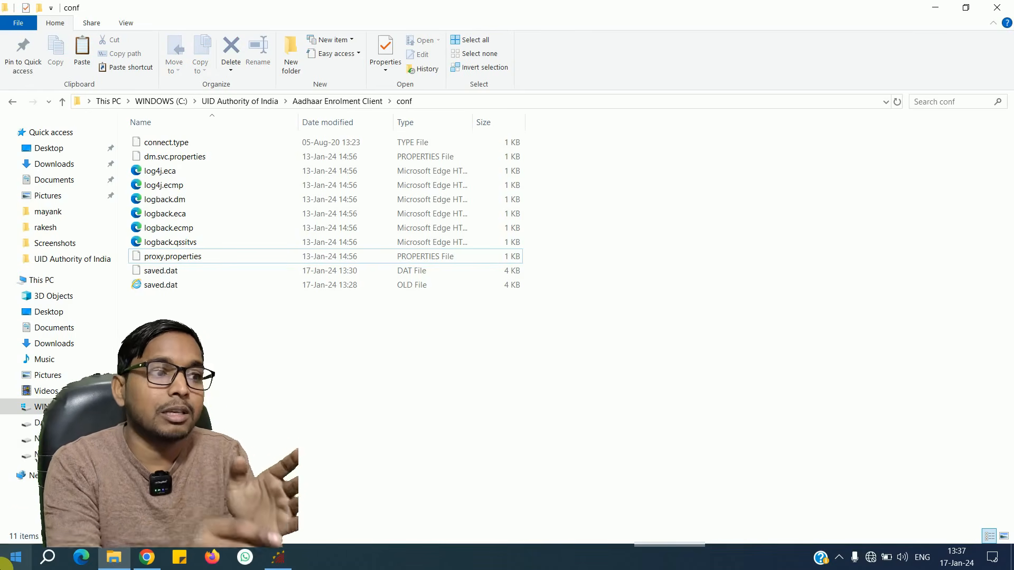
Open Windows Services and restart the Aadhaar Enrol Service Client.
left_click(7, 563)
type("ser")
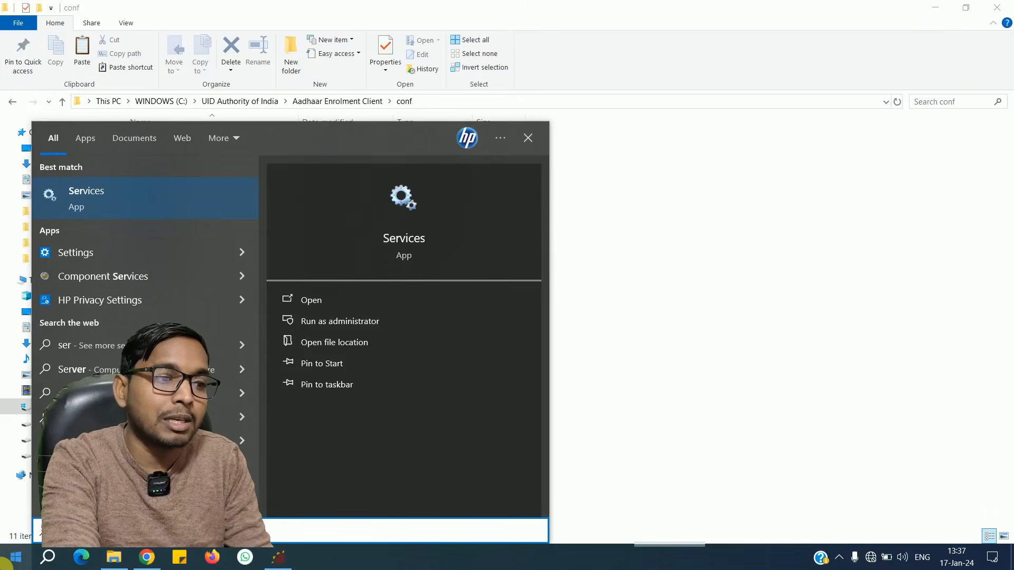
key("Return")
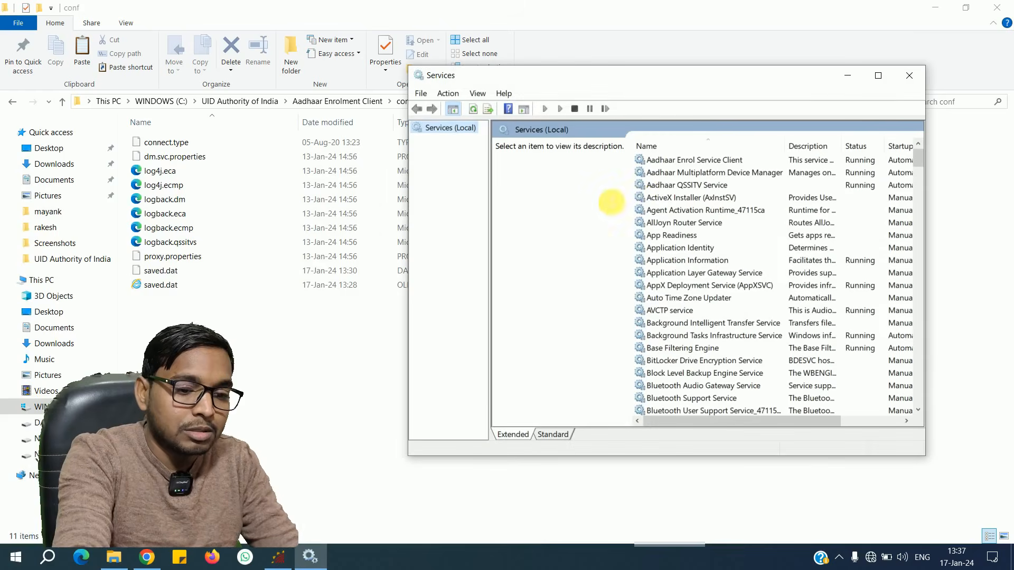
left_click(660, 160)
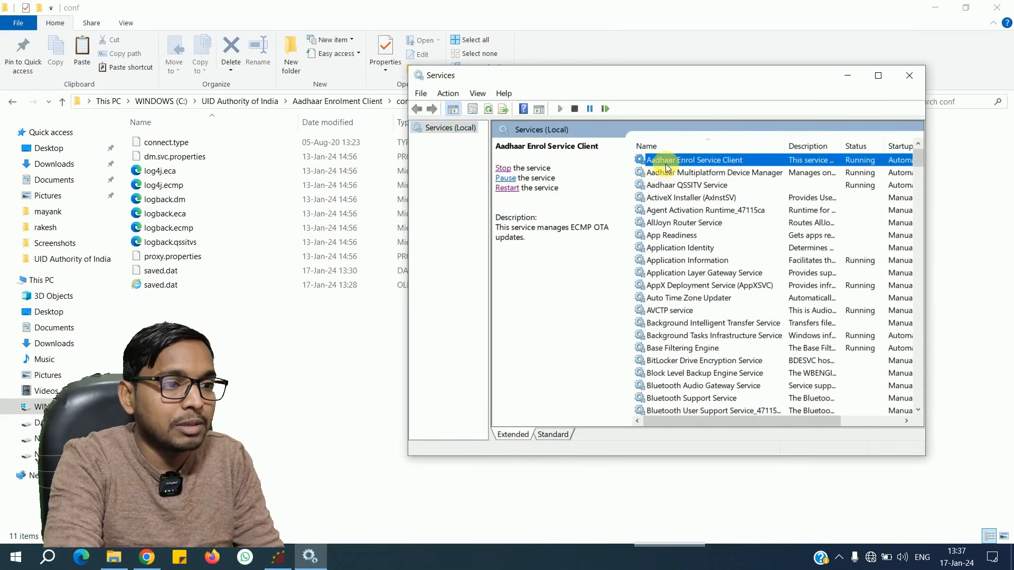
left_click(516, 190)
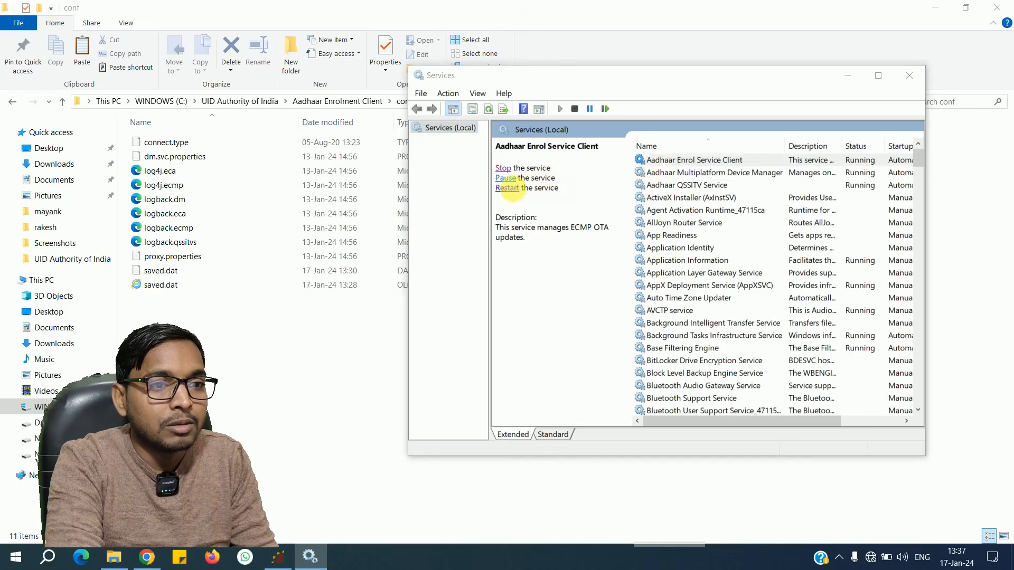
Restart the Aadhaar Multiplatform Device Manager and Aadhaar QSSITV Service, and close the Services and conf folder windows.
left_click(698, 174)
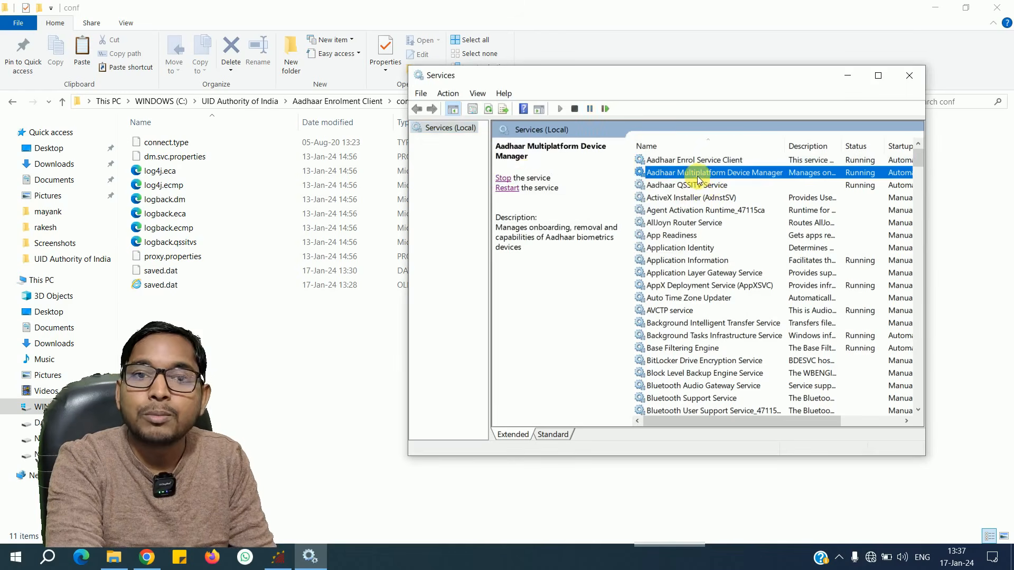
left_click(515, 185)
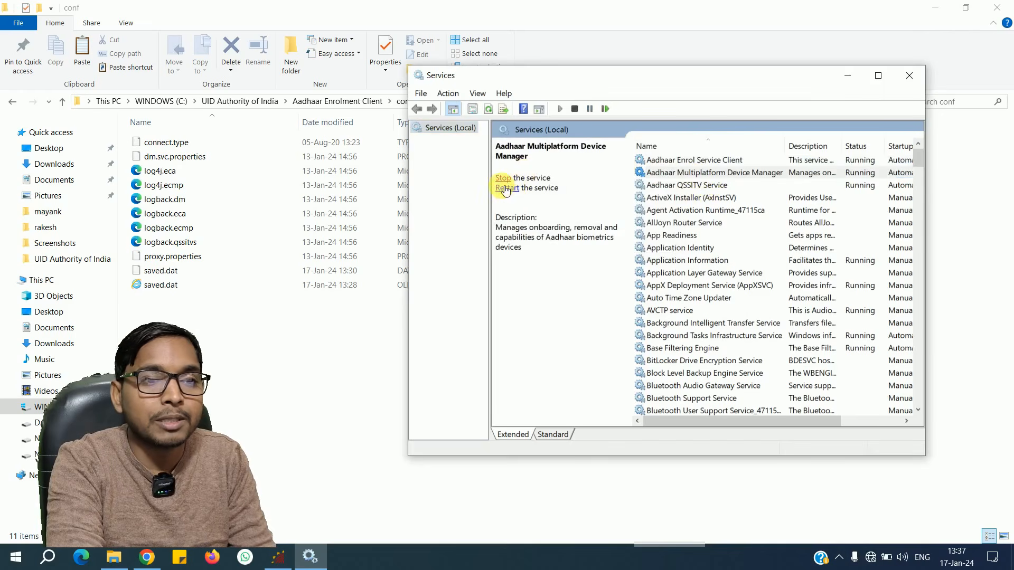
left_click(704, 188)
left_click(503, 178)
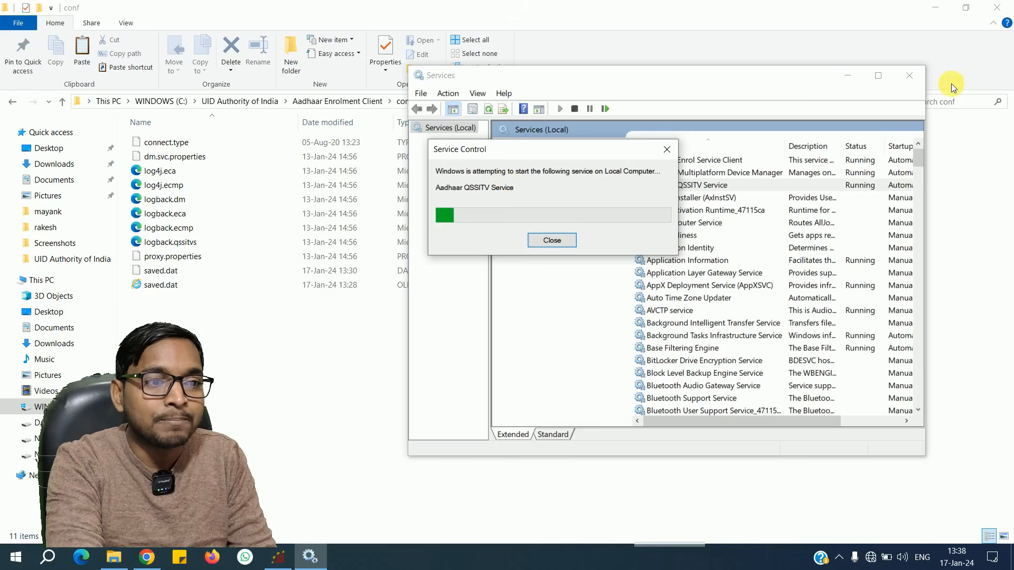
left_click(908, 79)
left_click(1006, 5)
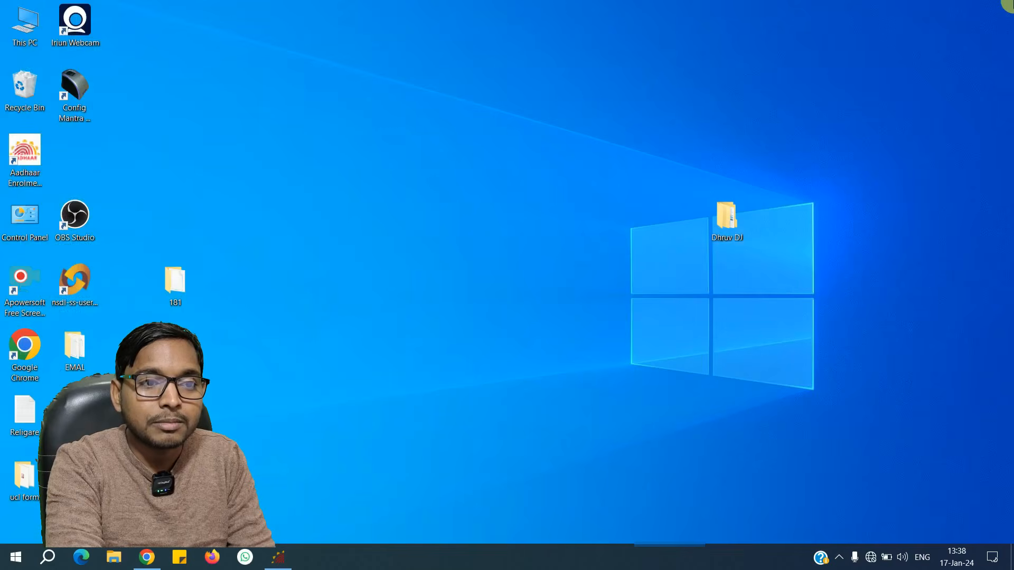
Close the running Aadhaar client, refresh the desktop and relaunch the Aadhaar Enrolment Client.
left_click(277, 558)
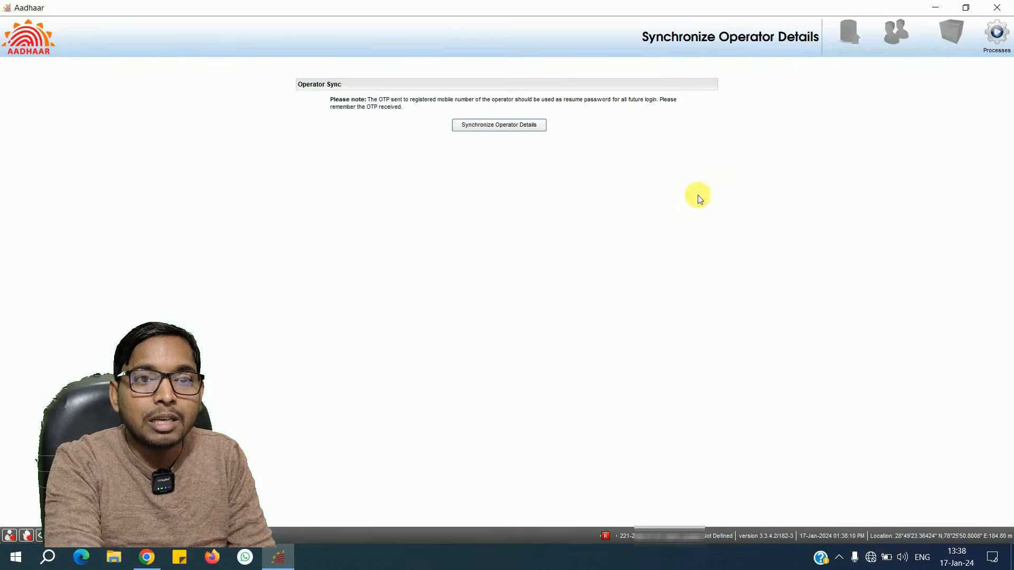
left_click(997, 8)
right_click(461, 97)
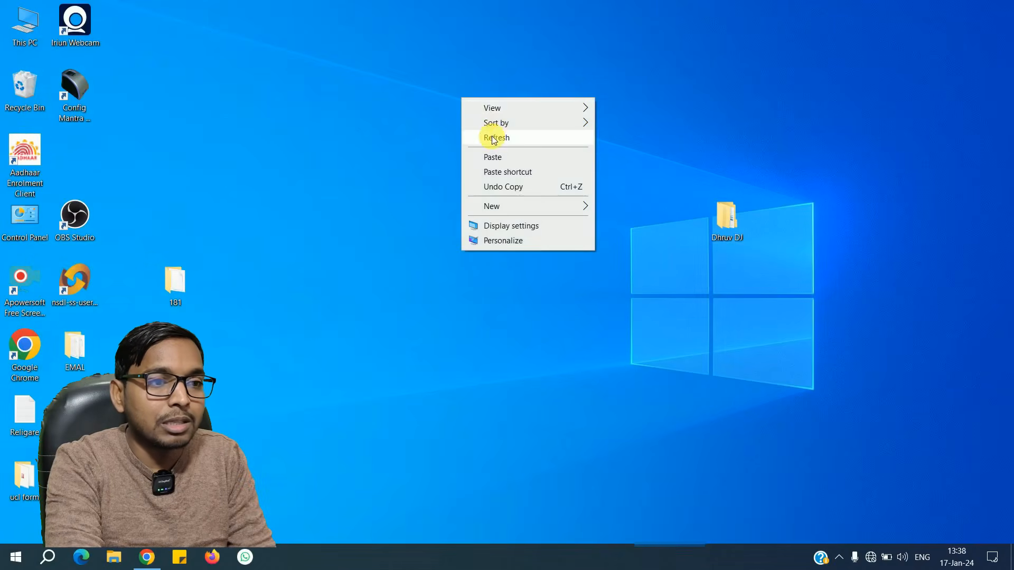
left_click(492, 137)
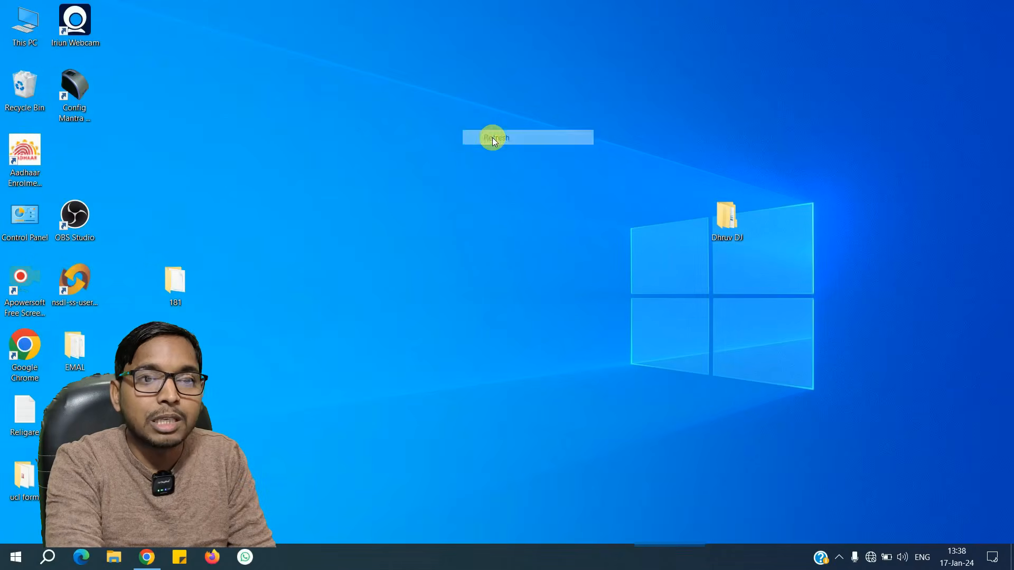
double_click(21, 168)
Refresh the desktop repeatedly while the Aadhaar Enrolment Client loads, and launch the client again from its desktop shortcut.
right_click(319, 172)
left_click(369, 215)
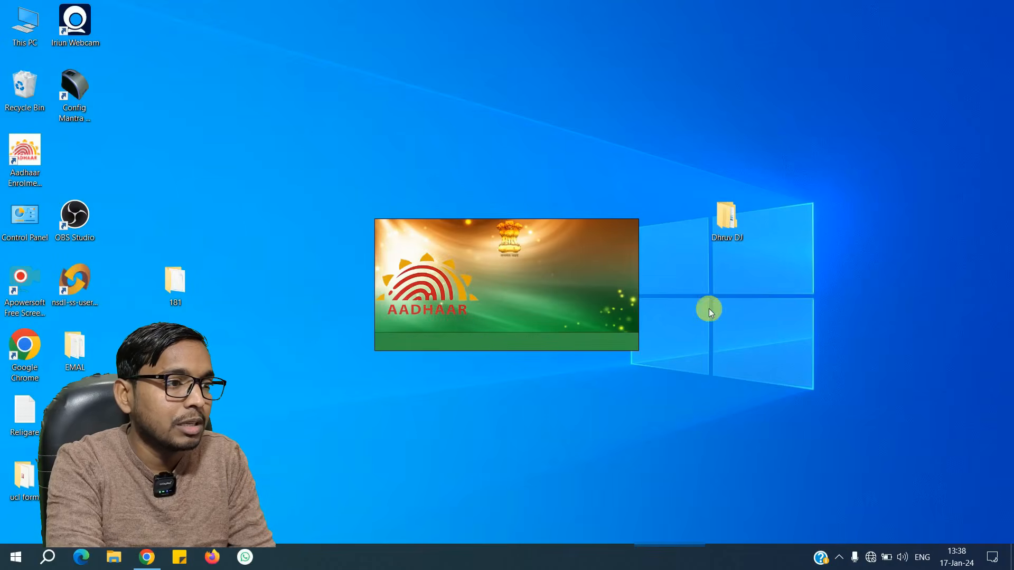
right_click(759, 339)
mouse_move(796, 351)
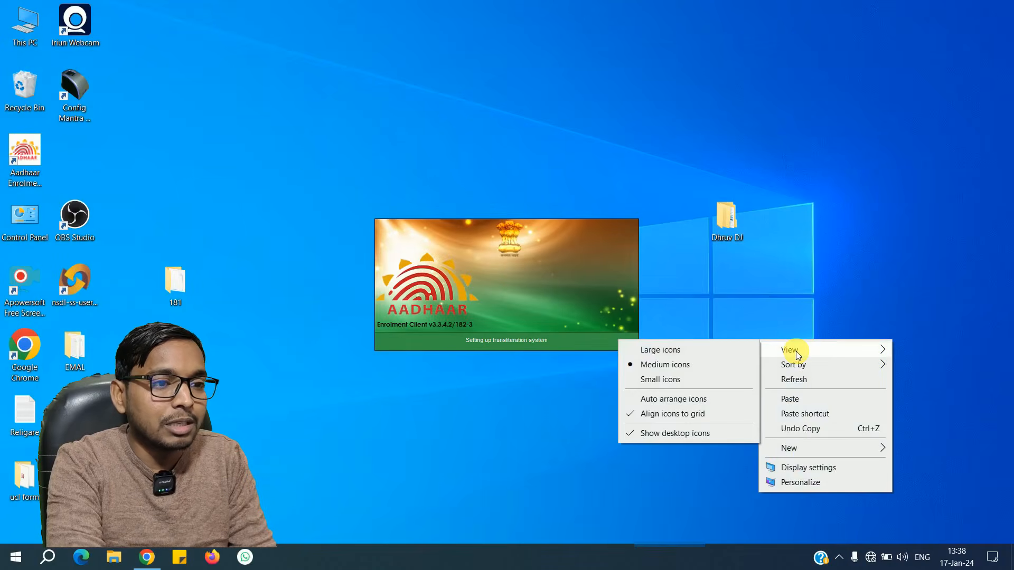
left_click(796, 379)
right_click(842, 332)
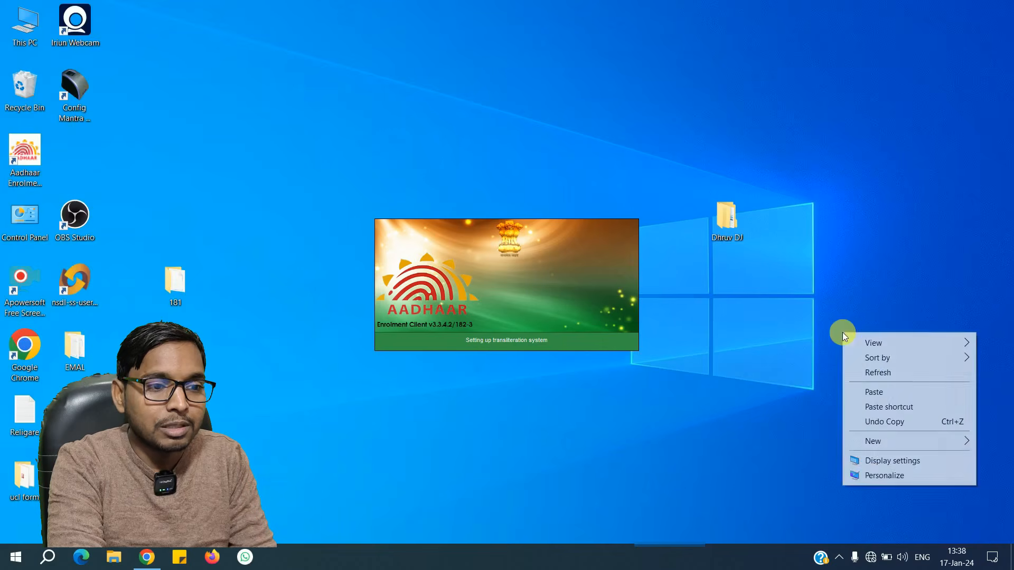
left_click(877, 373)
right_click(869, 157)
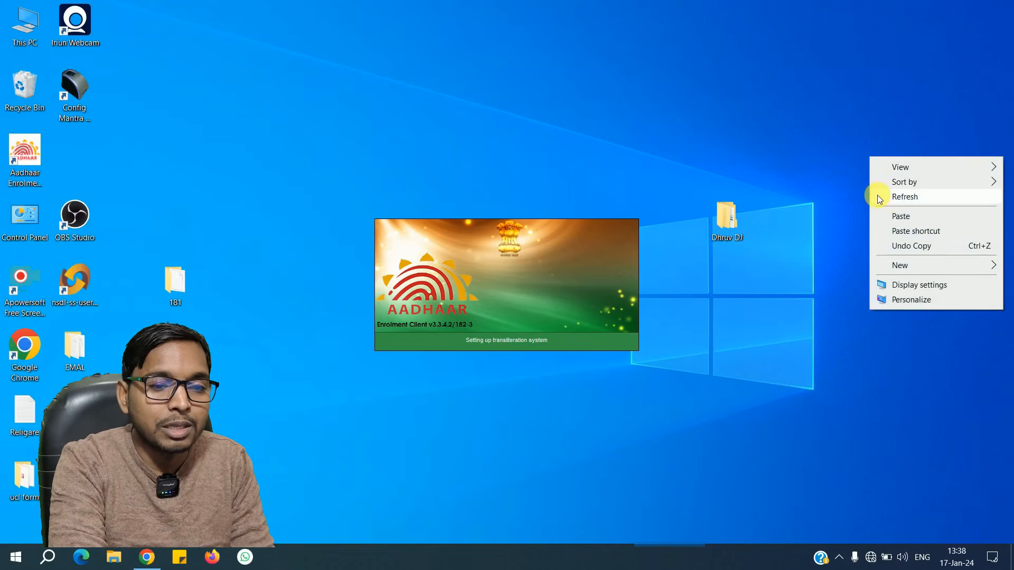
left_click(894, 196)
right_click(894, 198)
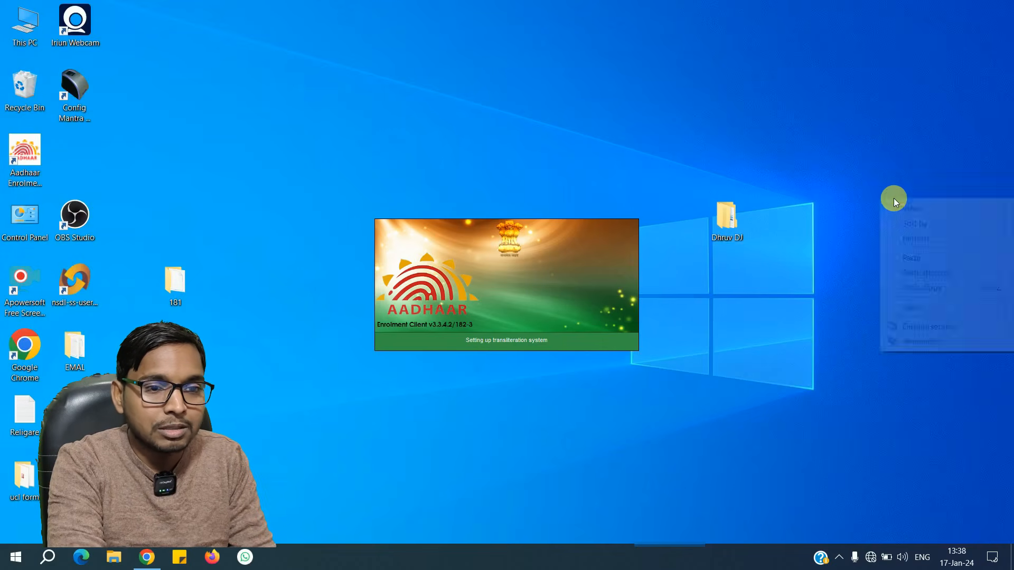
left_click(911, 238)
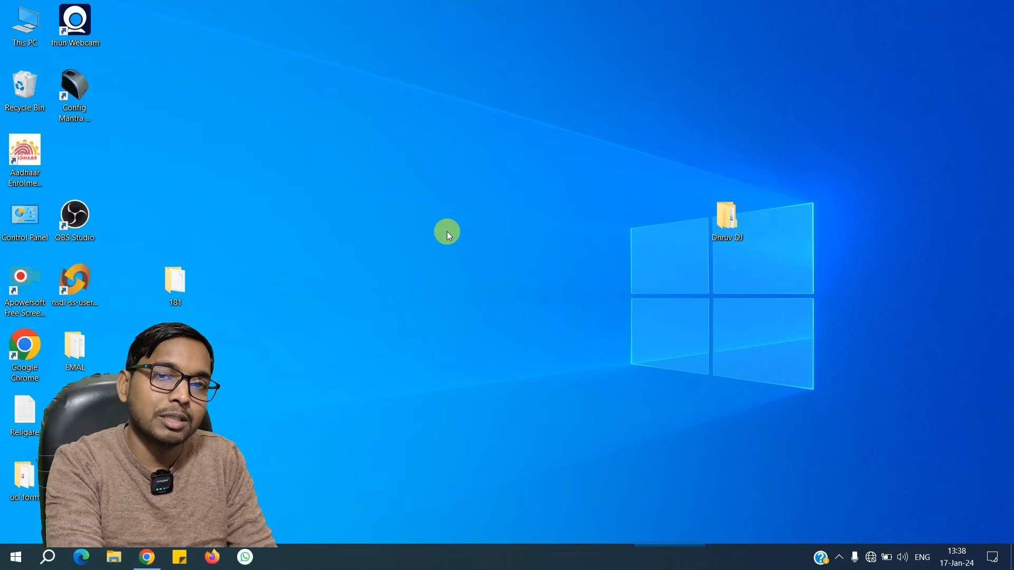
left_click(36, 168)
double_click(36, 168)
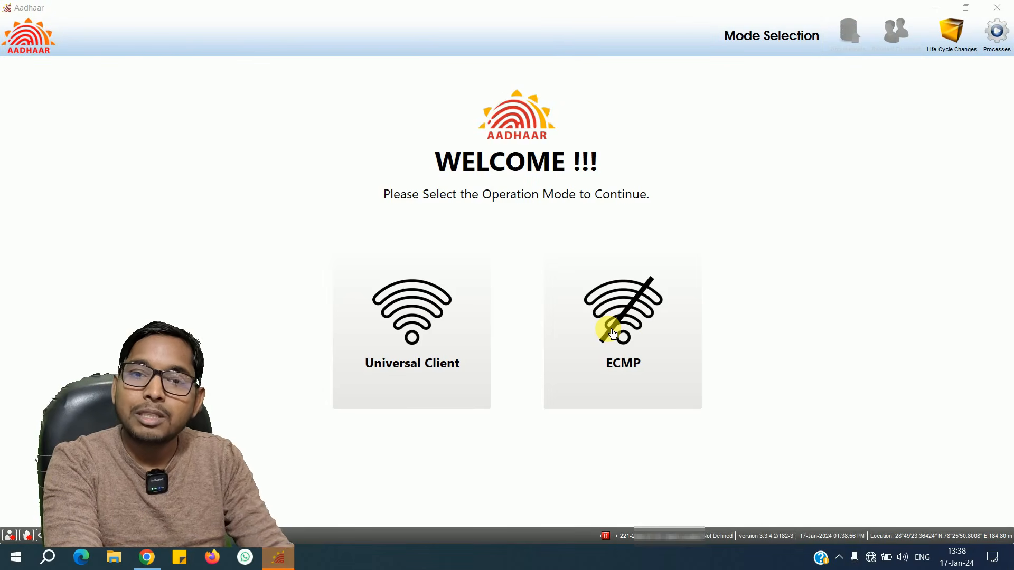
Examine the available Life-Cycle Changes and Processes options of the Aadhaar client and reopen its Mode Selection page.
left_click(955, 50)
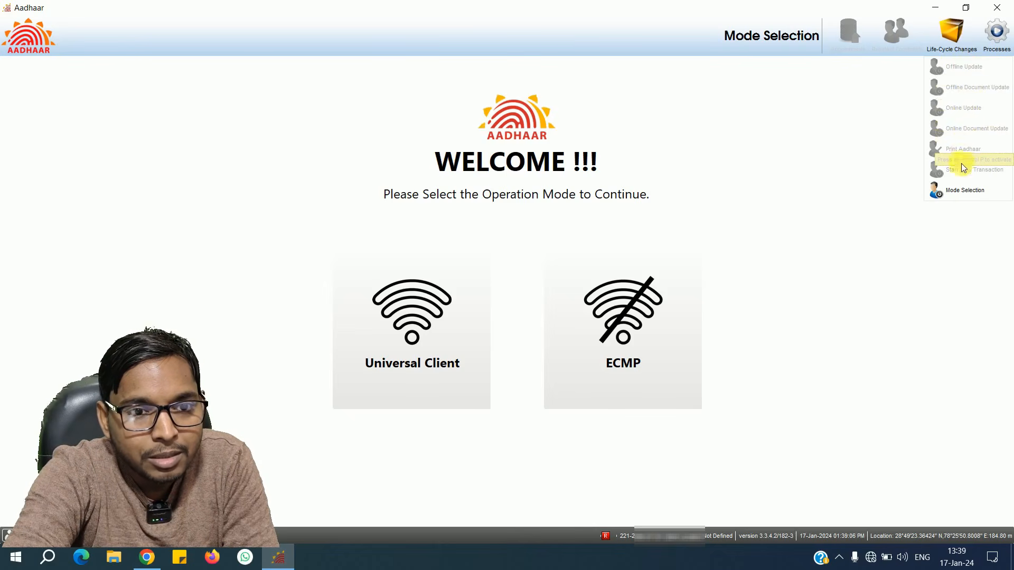
left_click(960, 191)
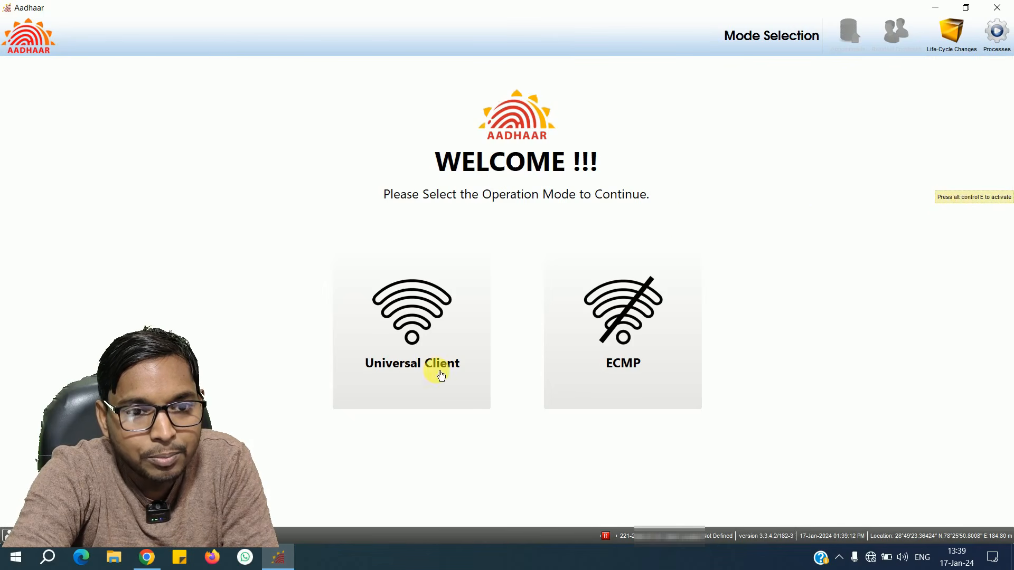
left_click(996, 32)
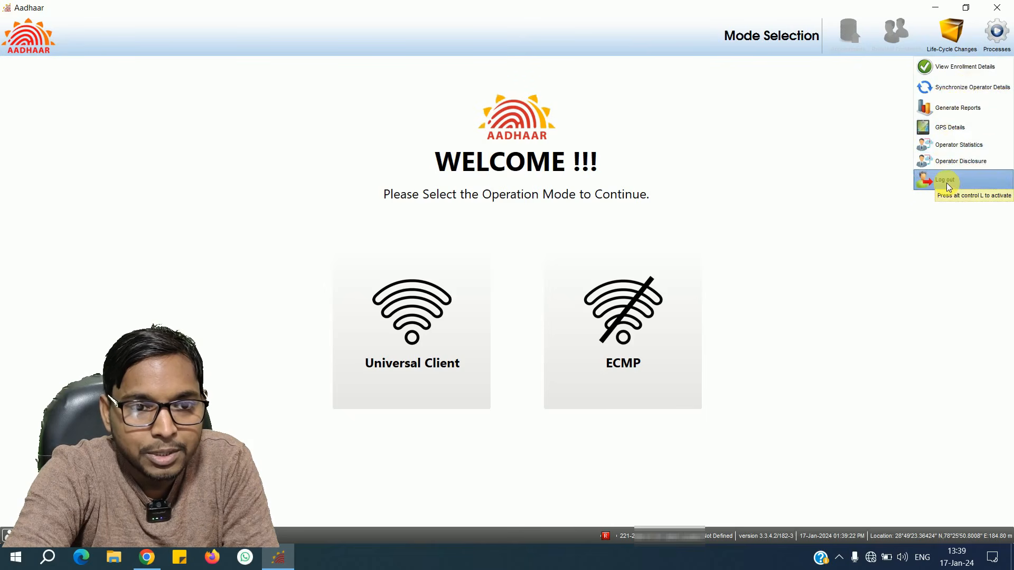
left_click(953, 50)
left_click(955, 51)
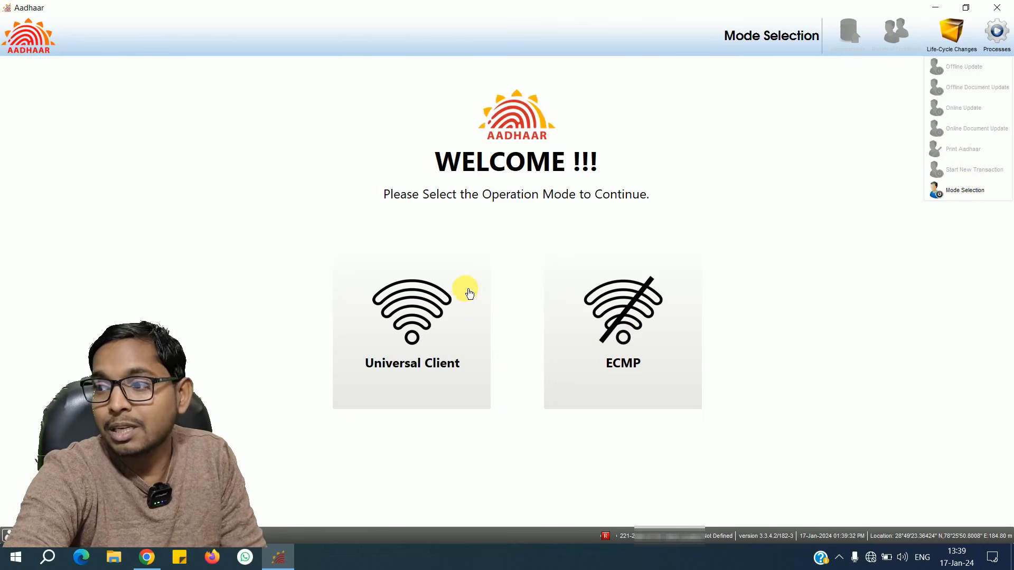
key("F10")
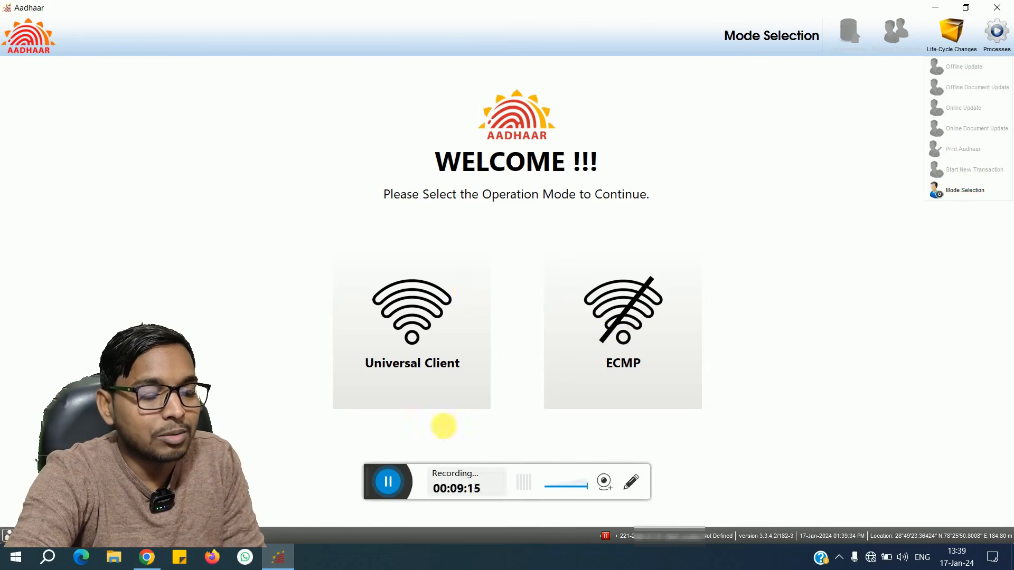